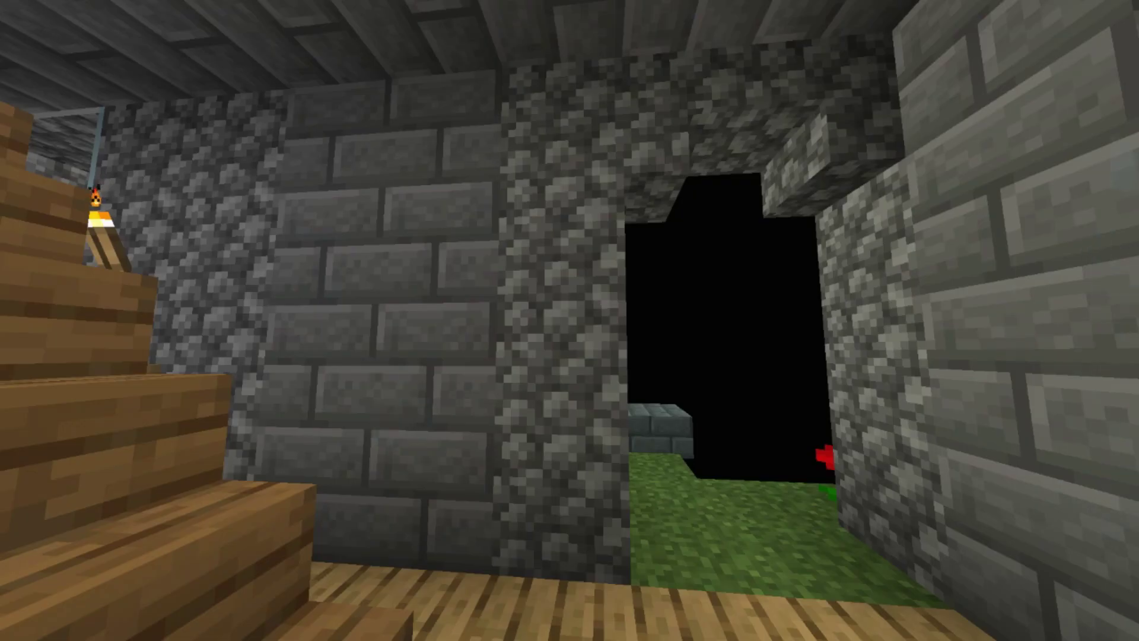
Switch to first-person view and run the parkour blocks past the diamond block.
key(F1)
key(w)
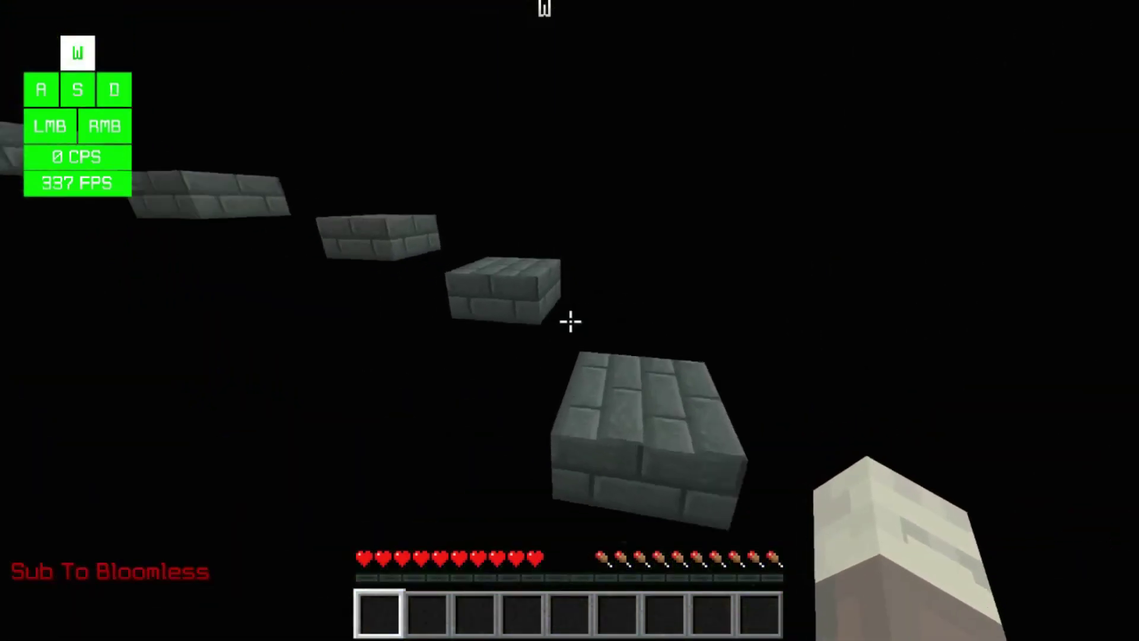
key(d)
key(w)
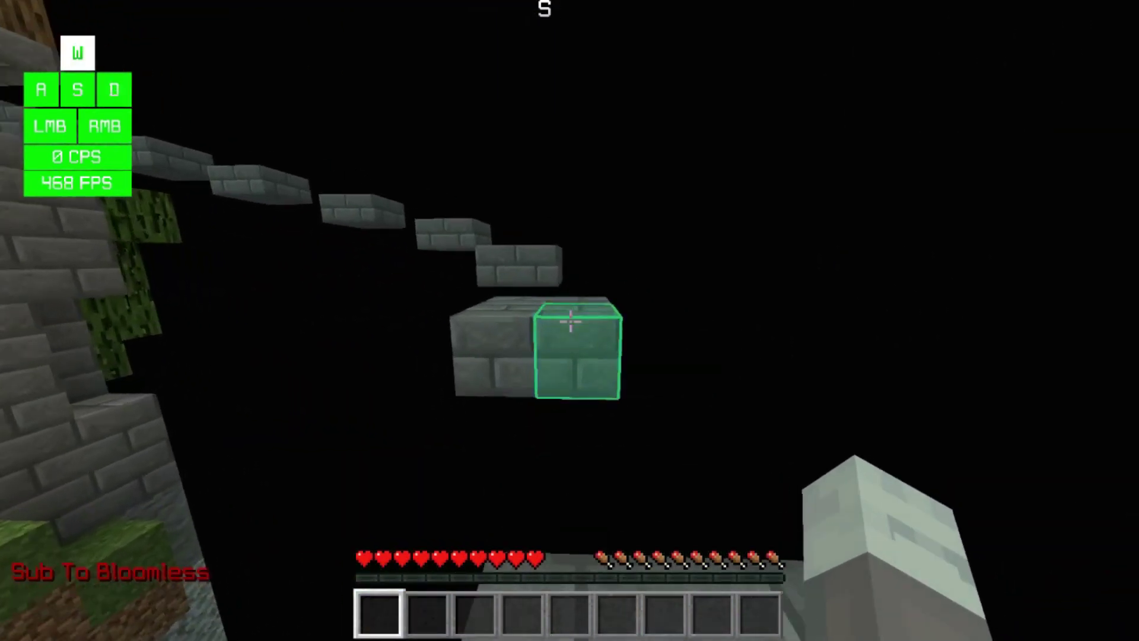
key(w)
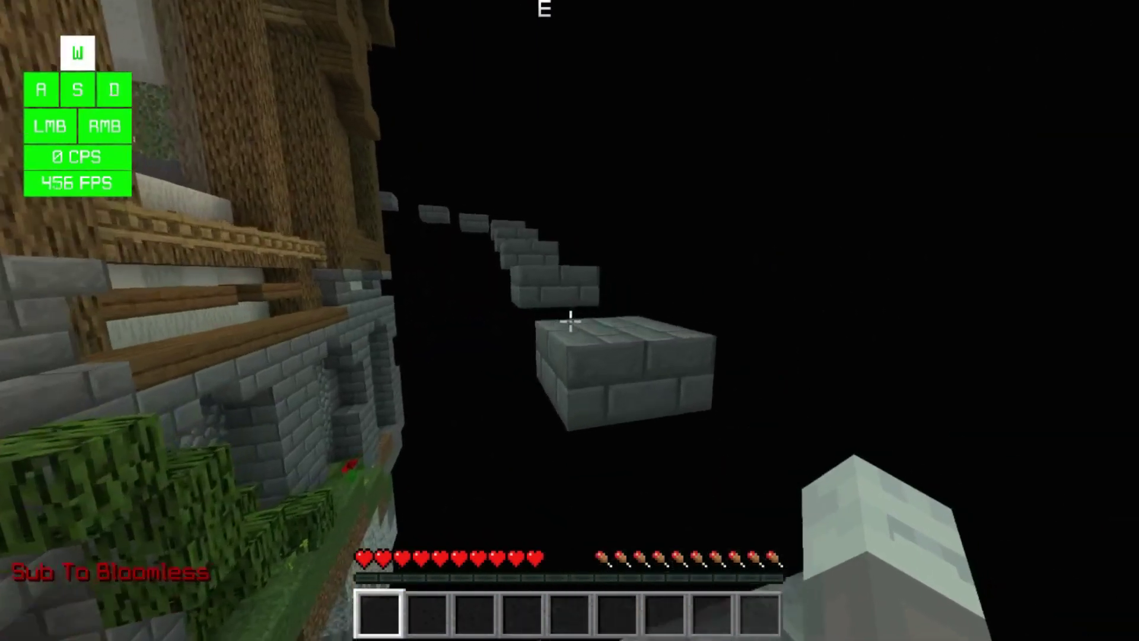
key(w)
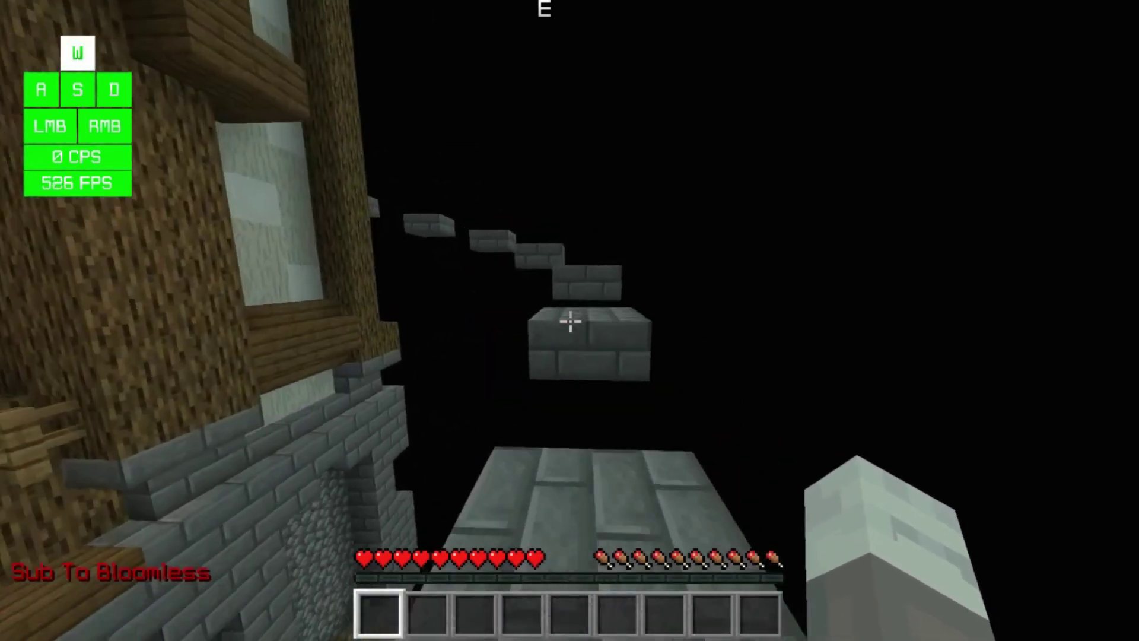
key(w)
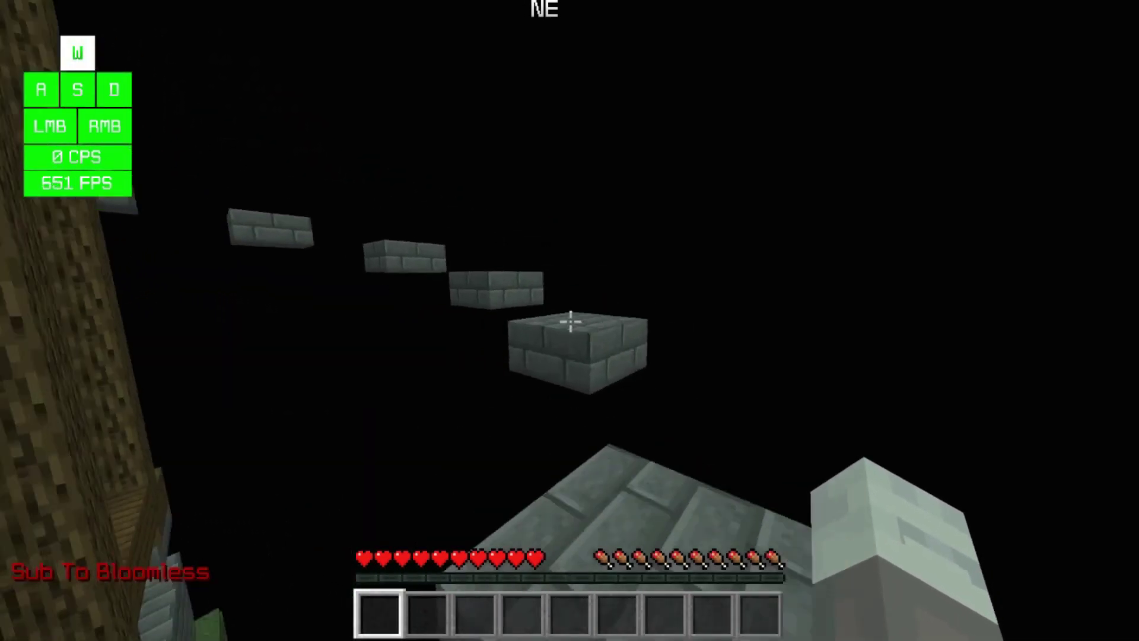
key(w)
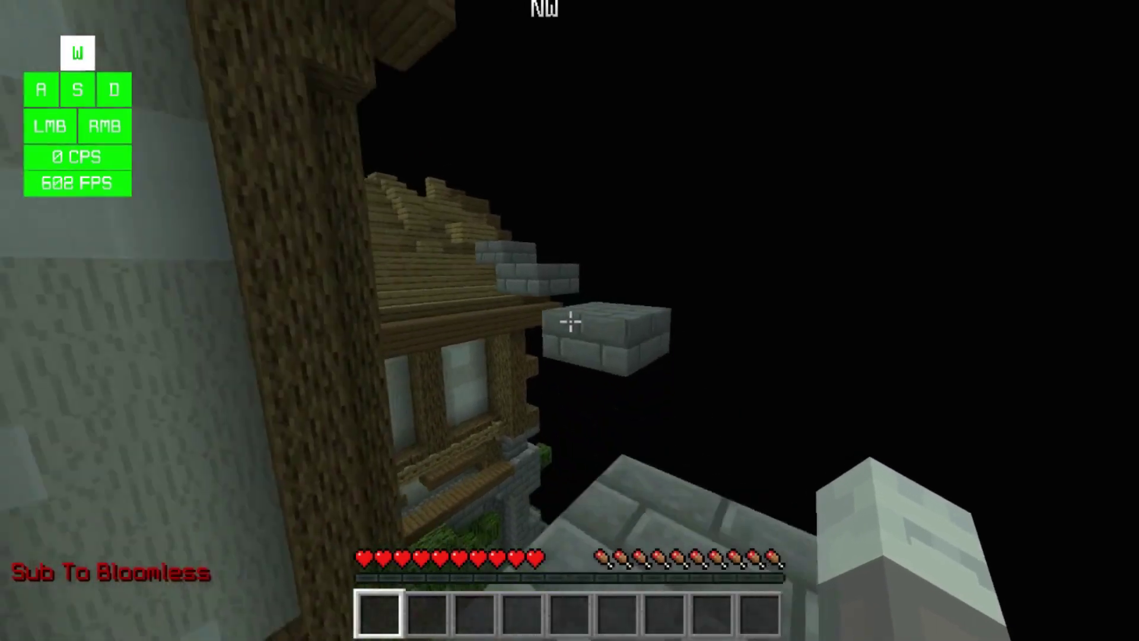
key(w)
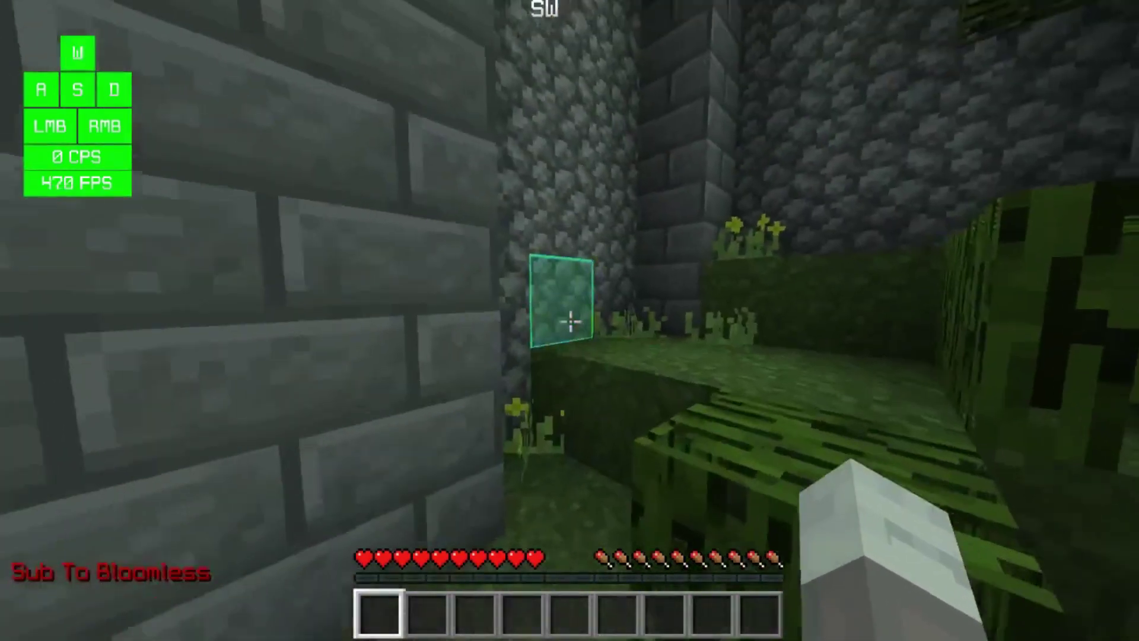
Cross the stone and leaf structure along the wall to the stone house.
key(d)
key(w)
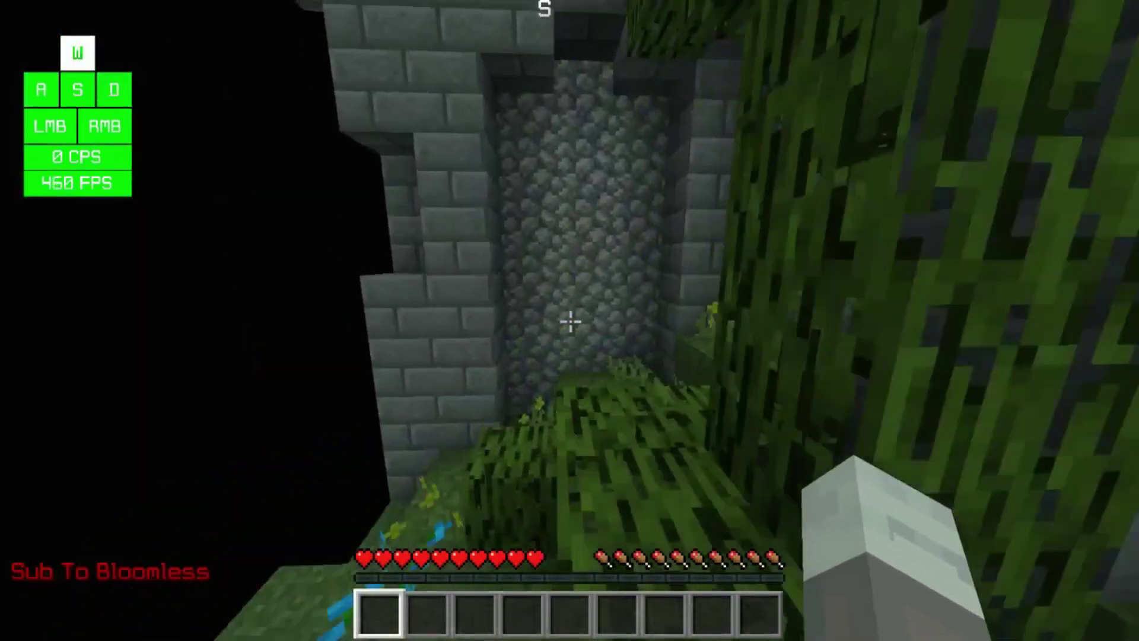
key(w)
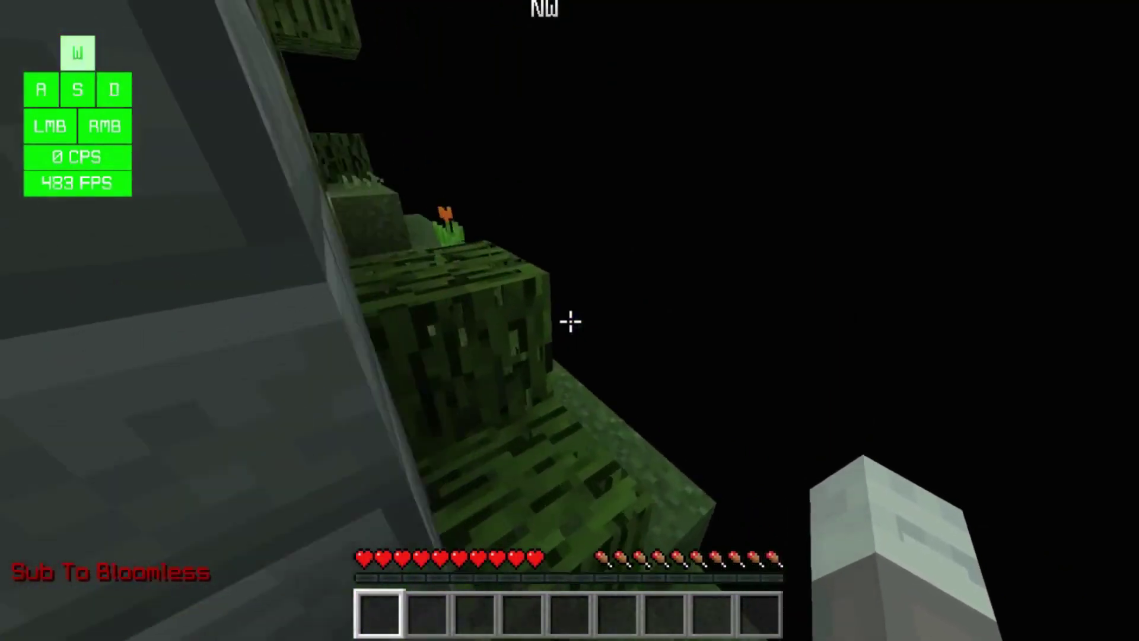
key(w)
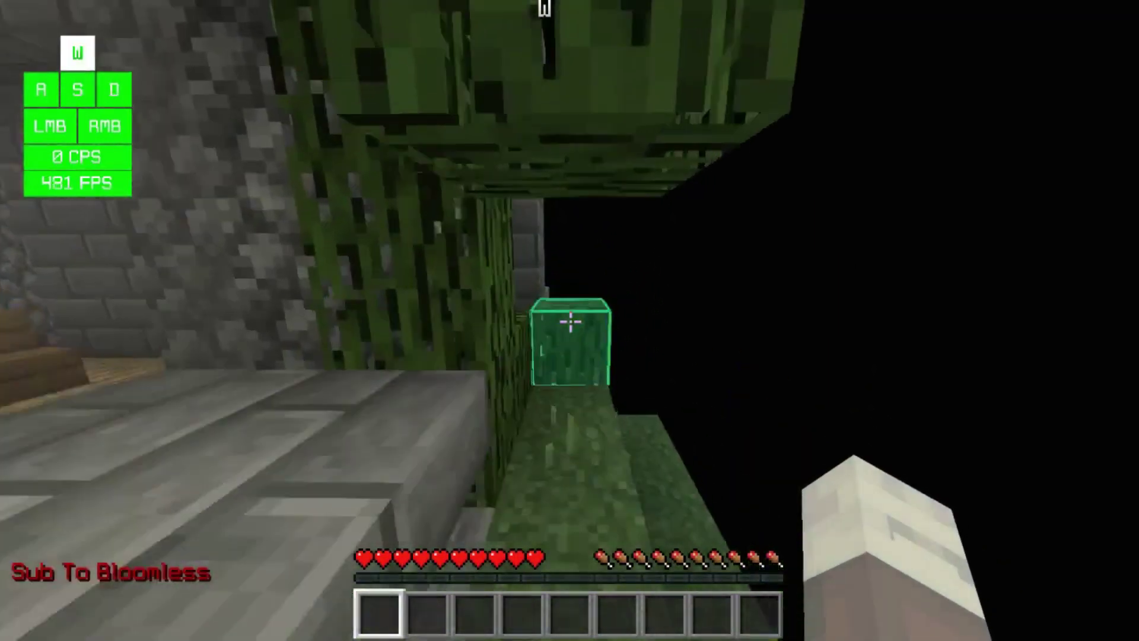
key(w)
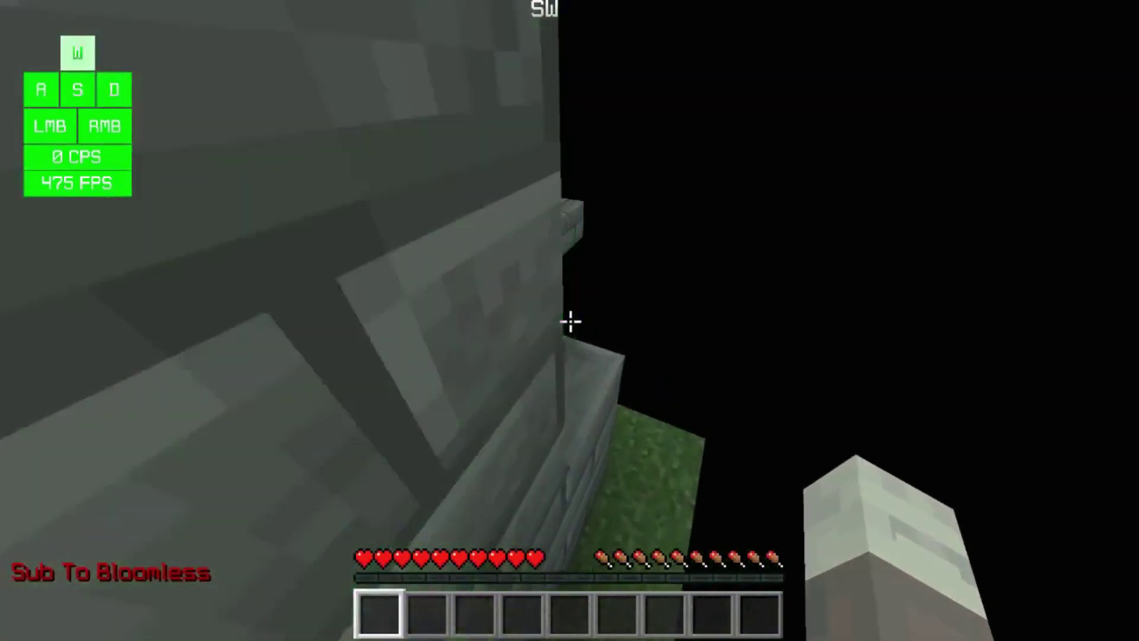
key(w)
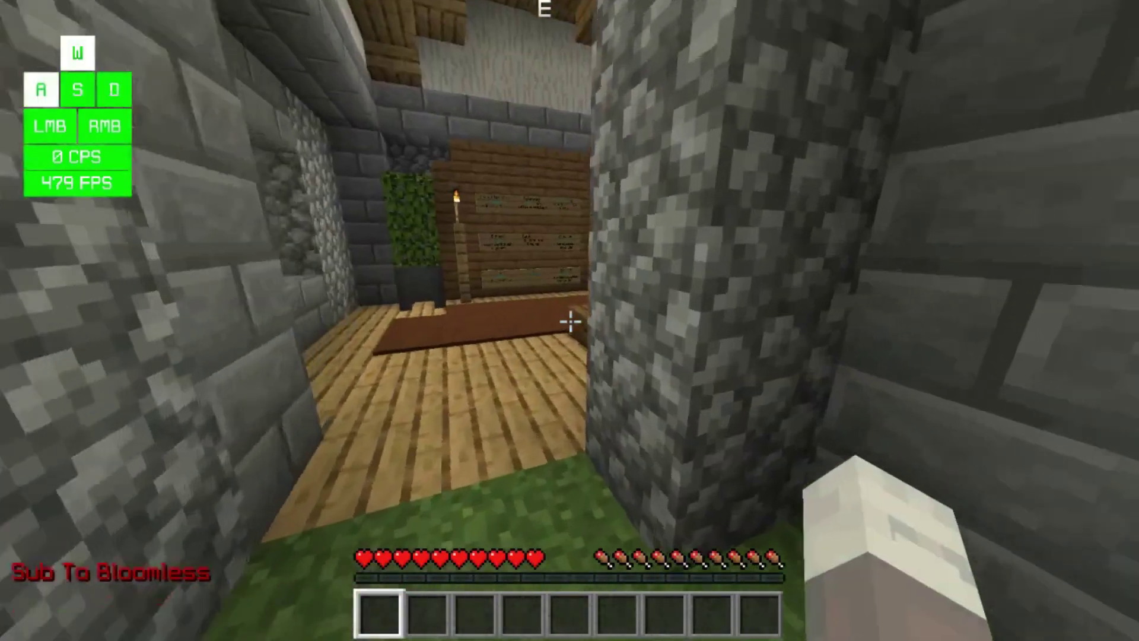
key(w)
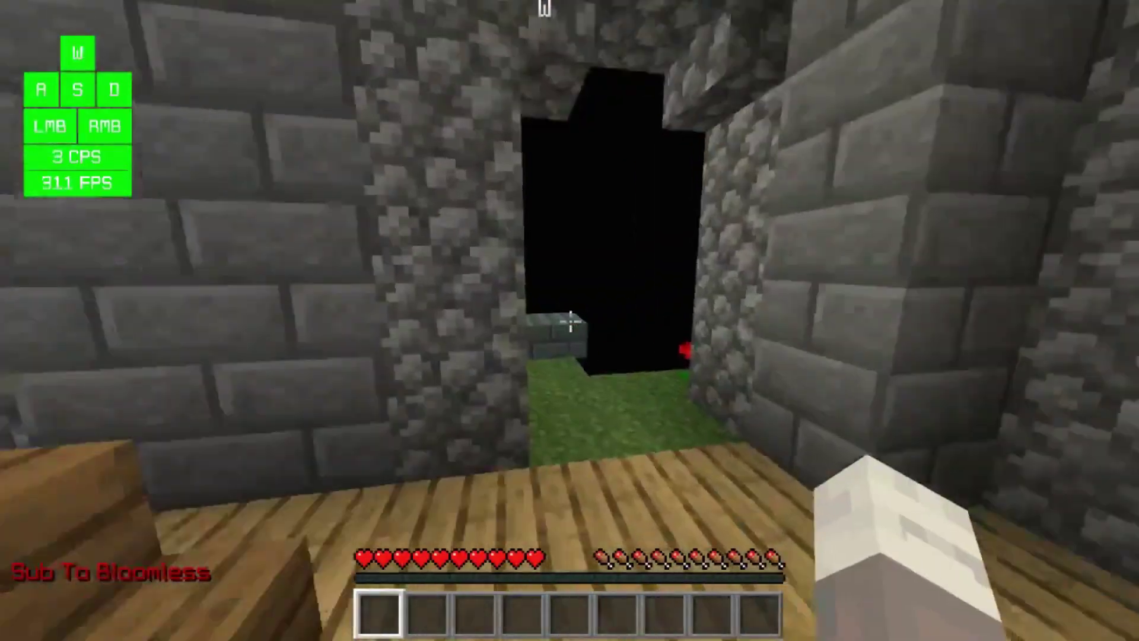
Jump across the floating stone-brick blocks onto the wooden roof.
key(w)
key(w)
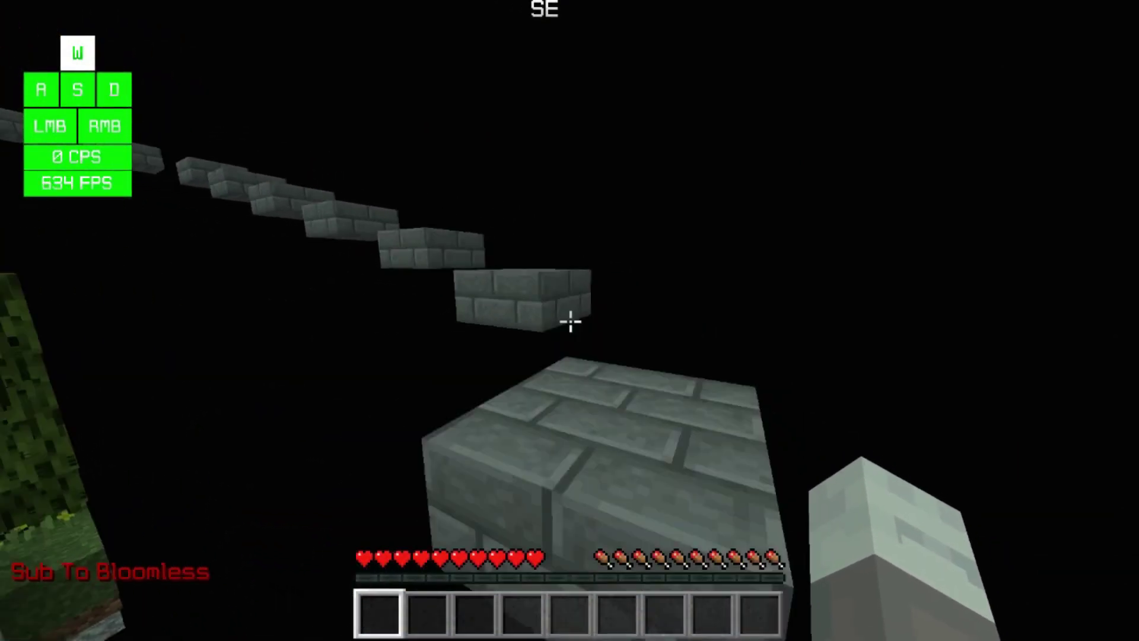
key(w)
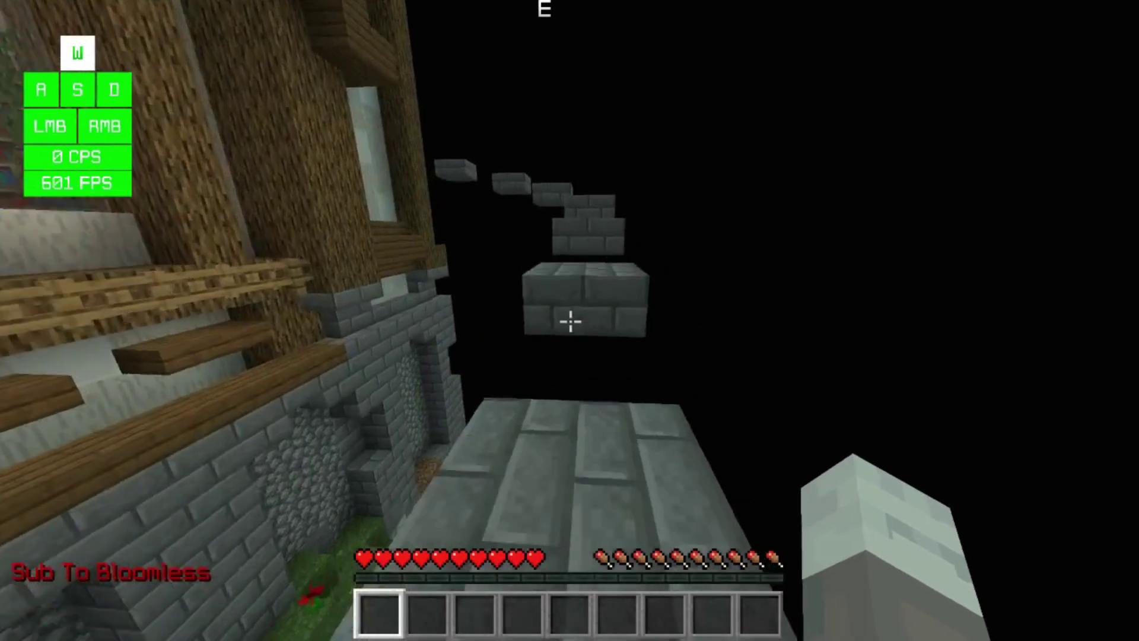
key(w)
key(space)
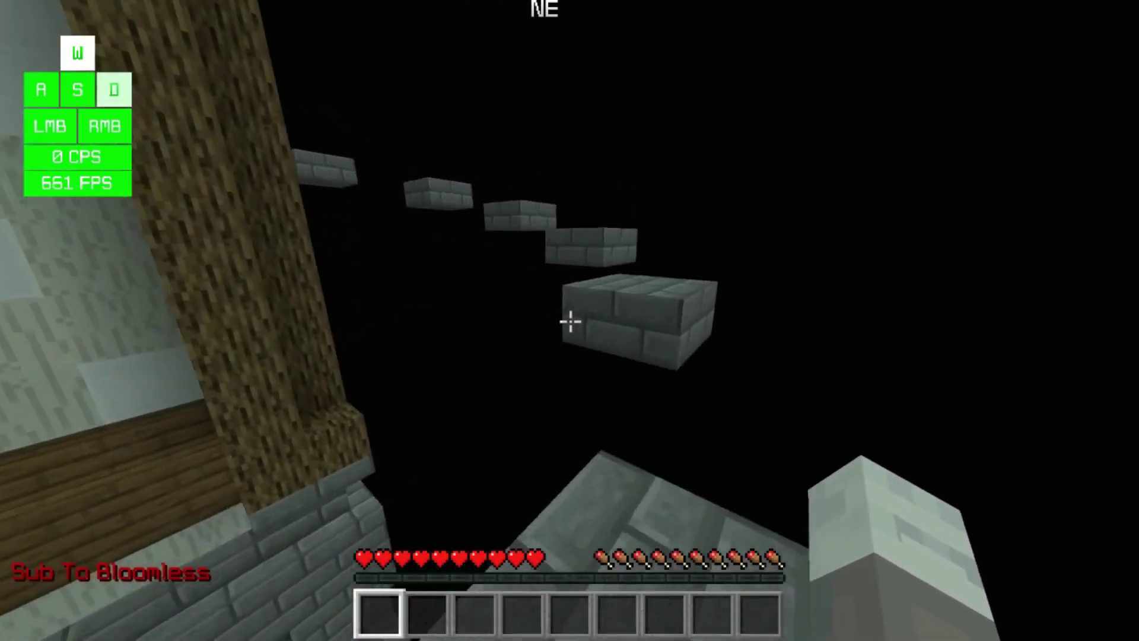
key(d)
key(d)
key(w)
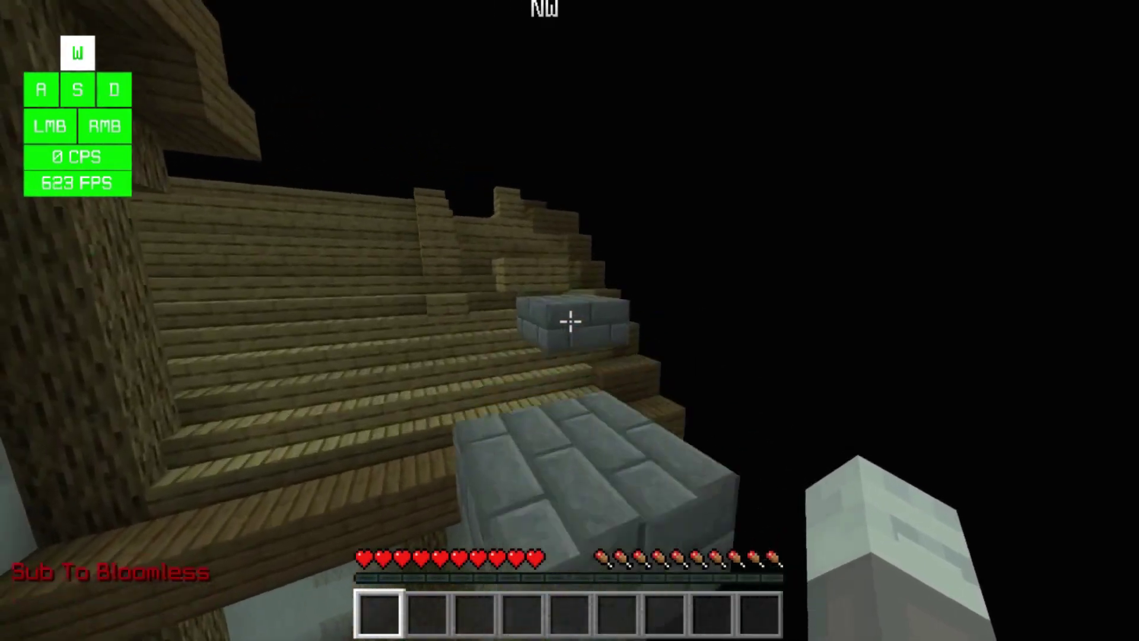
key(w)
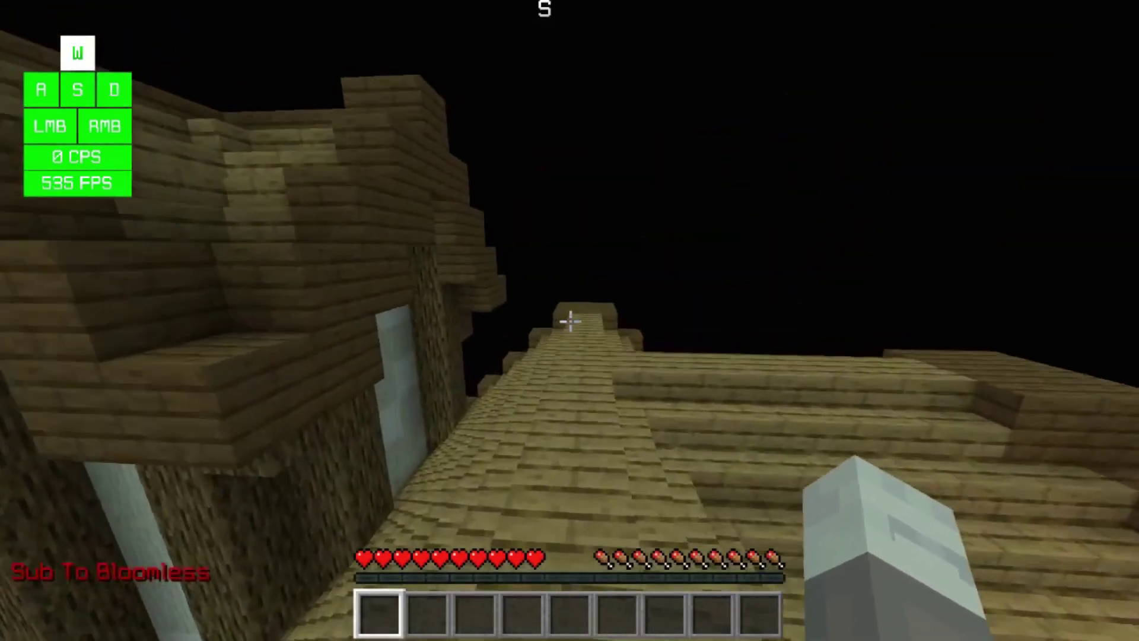
Click repeatedly while strafing on the roof to push up the CPS reading.
click(570, 321)
key(a)
key(d)
click(570, 320)
key(w)
click(570, 321)
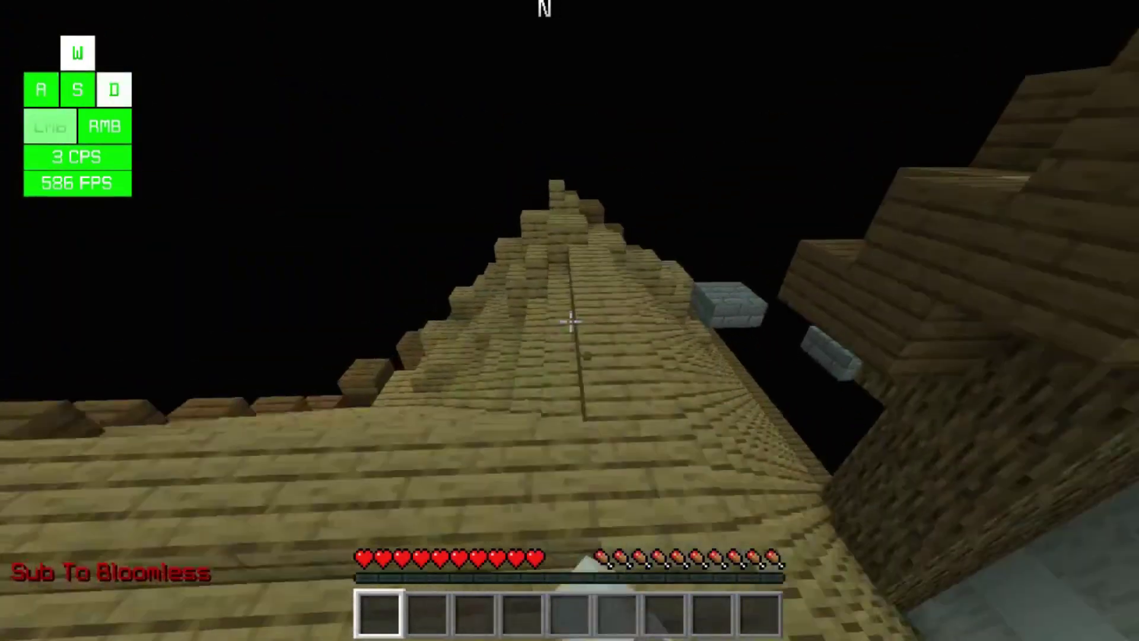
click(570, 320)
key(a)
click(571, 320)
click(570, 321)
Hide the HUD, disconnect from the server and cancel out of the multiplayer list.
key(F1)
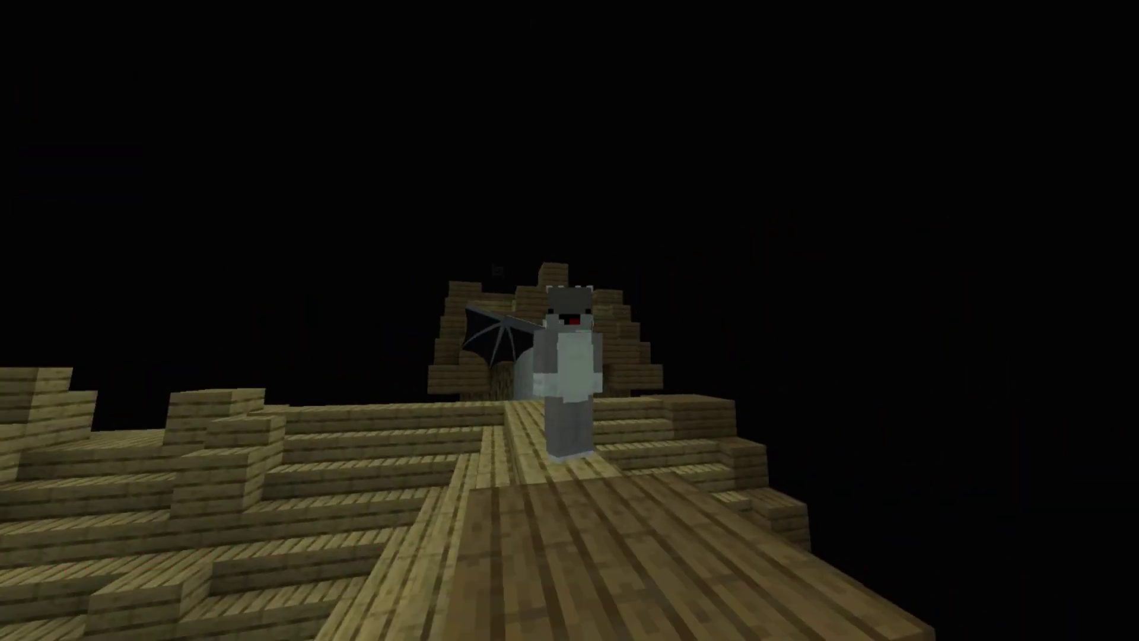
key(Escape)
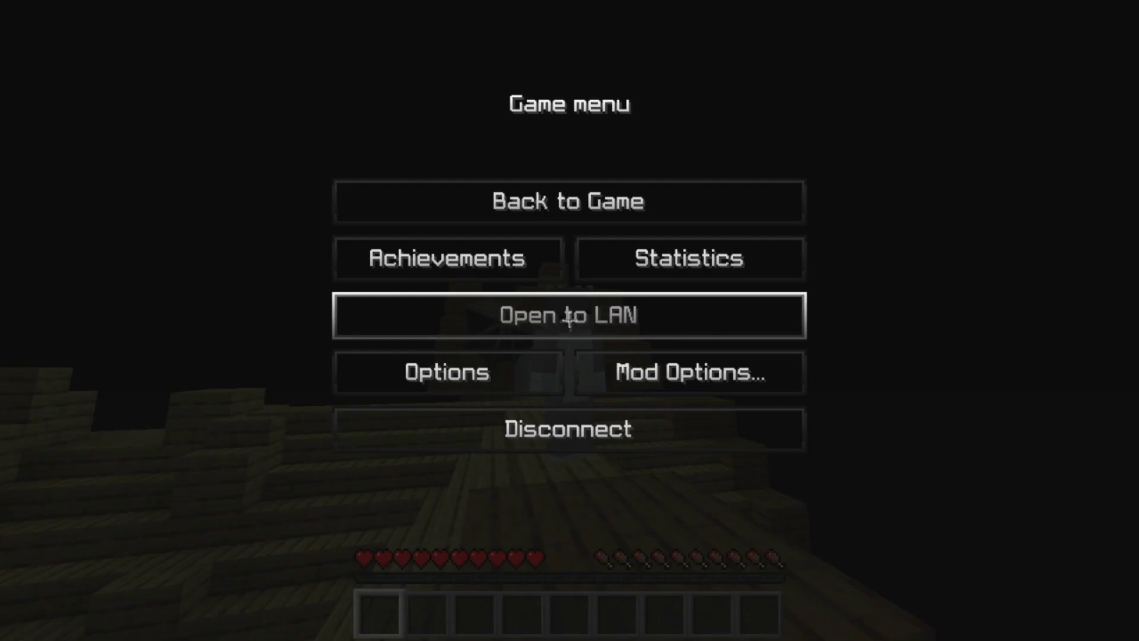
click(521, 425)
click(826, 590)
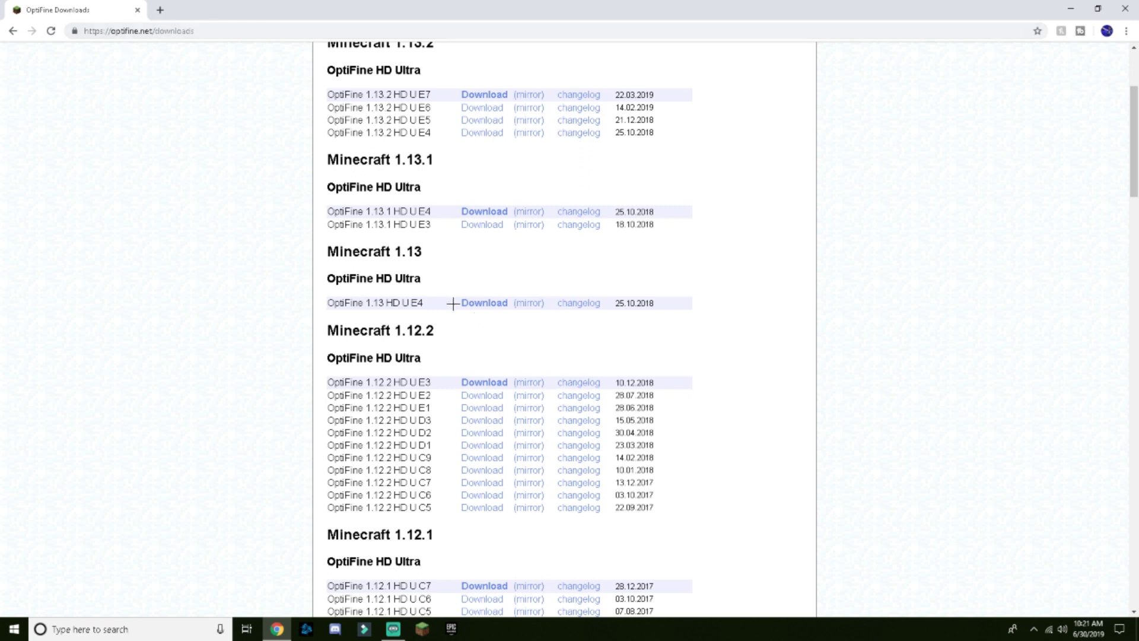
scroll(434, 330, up, 2)
scroll(427, 311, up, 1)
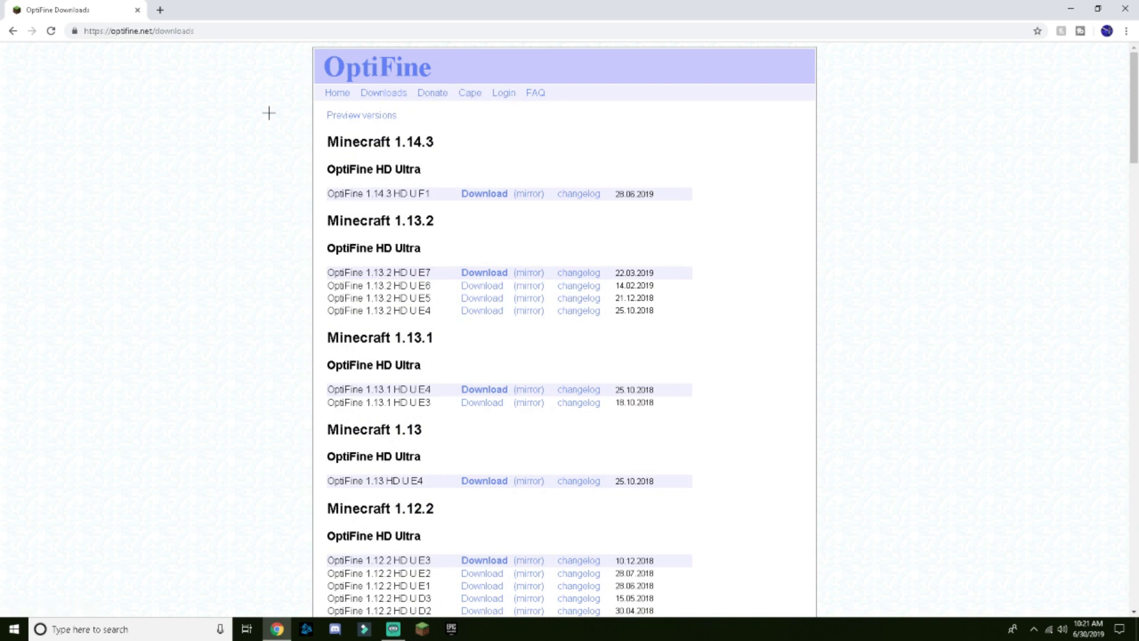
Return to the OptiFine home page and dismiss a stray context menu.
click(338, 100)
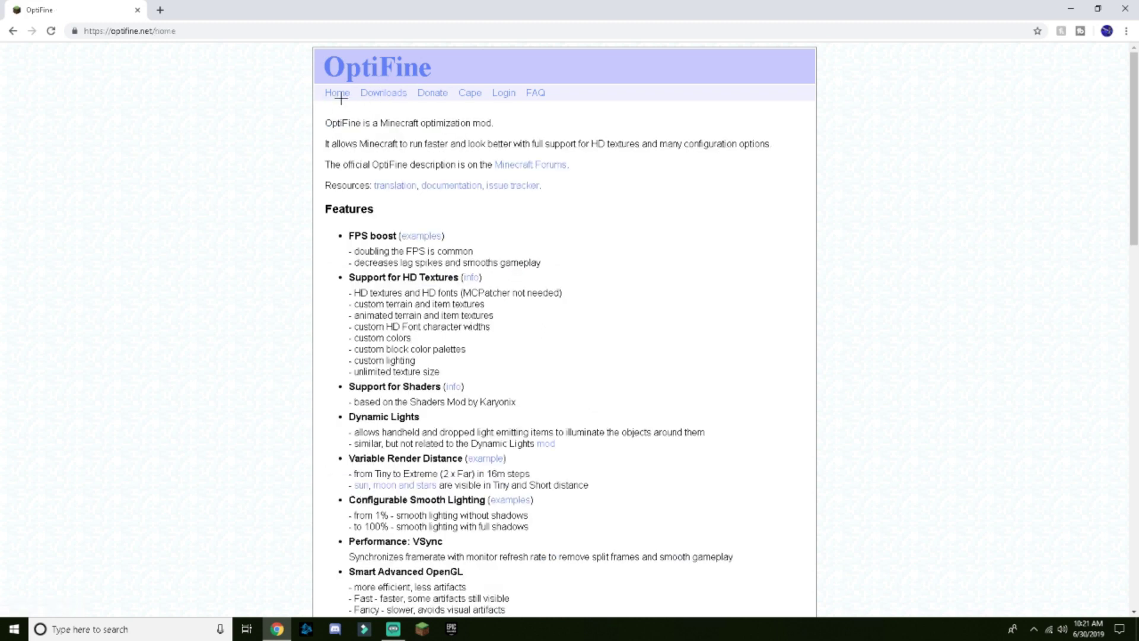
scroll(366, 267, down, 1)
scroll(366, 272, up, 1)
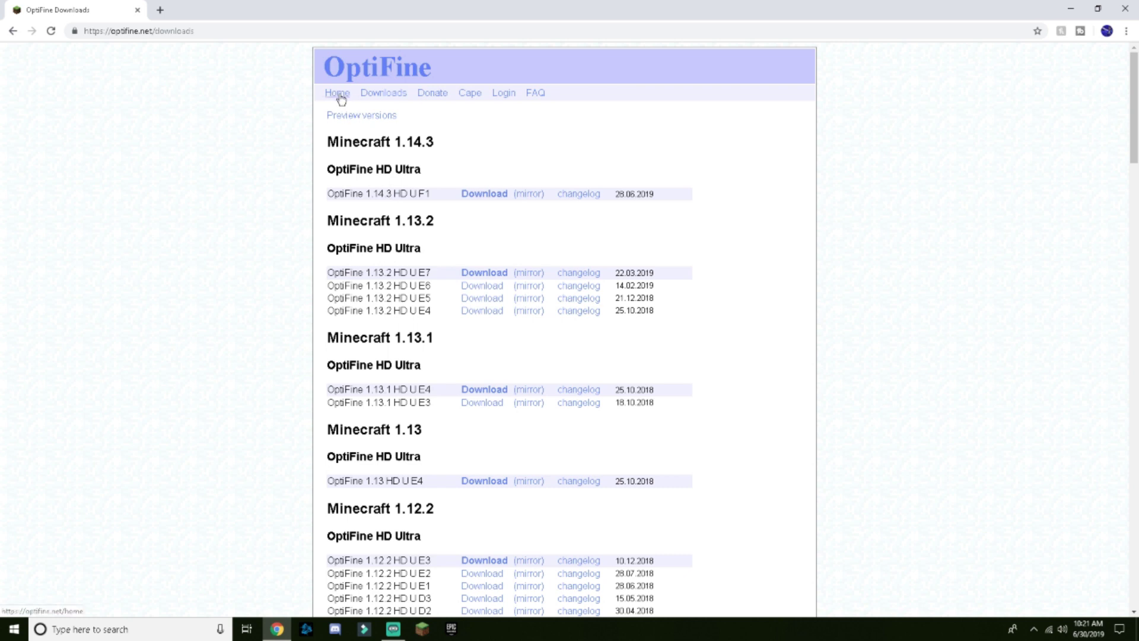
click(338, 93)
right_click(373, 131)
click(198, 199)
scroll(454, 391, down, 2)
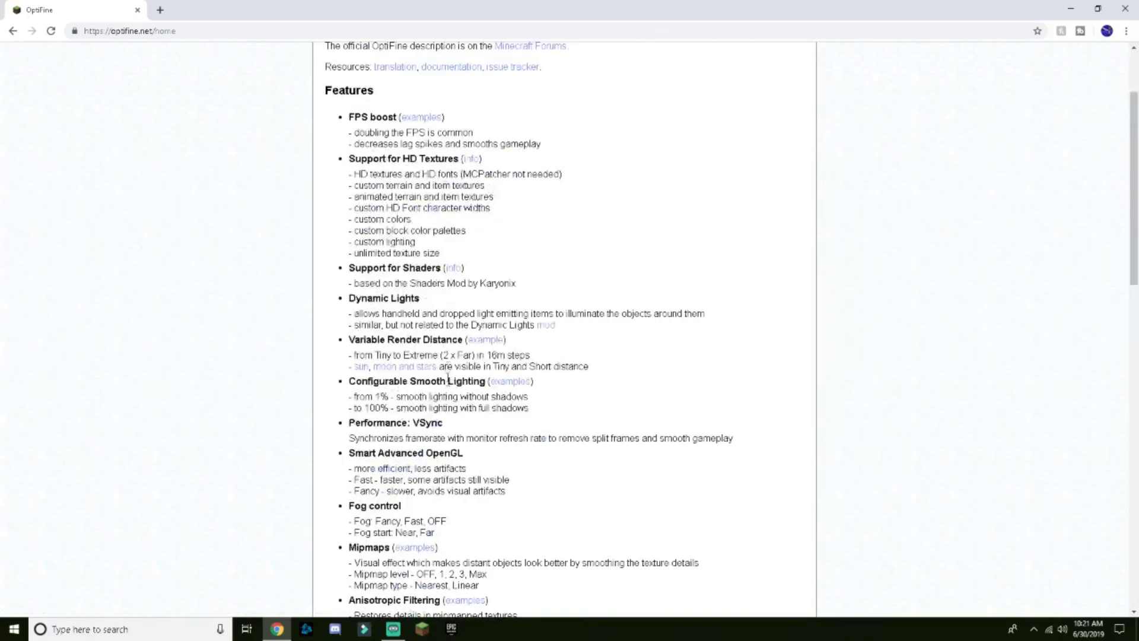
scroll(436, 273, up, 2)
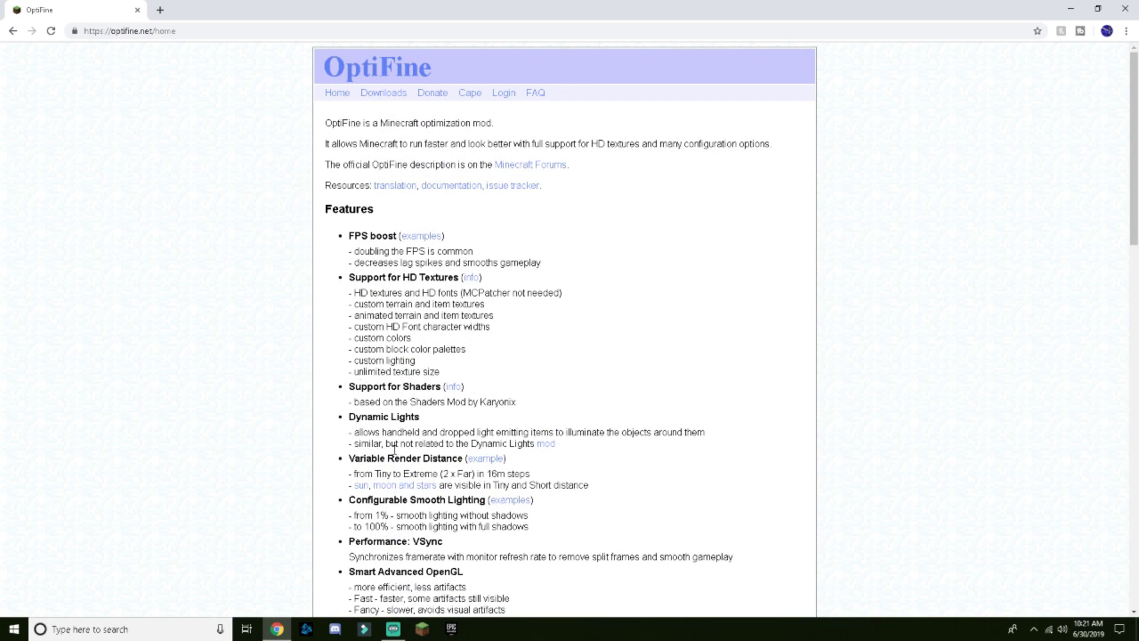
scroll(390, 449, down, 2)
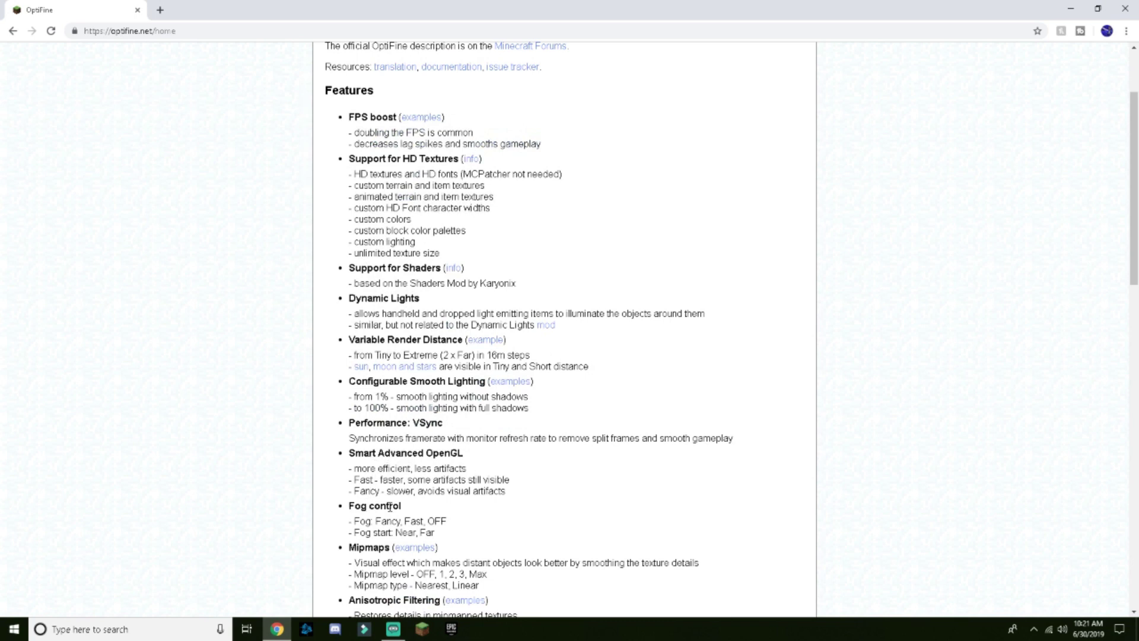
scroll(390, 506, down, 2)
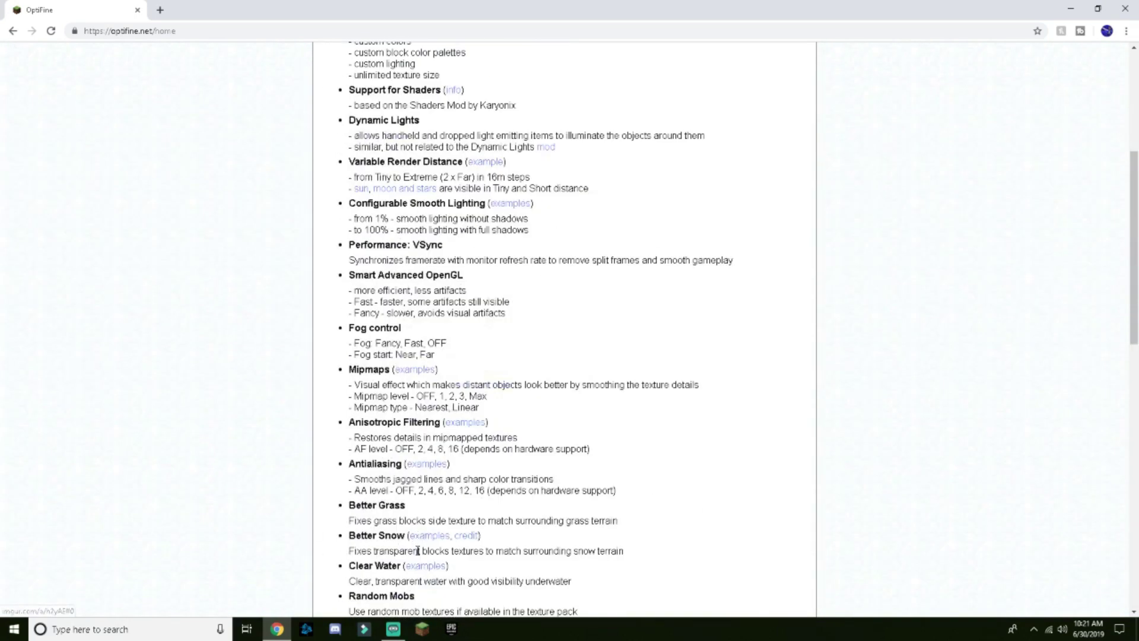
scroll(423, 567, down, 2)
scroll(412, 459, up, 3)
scroll(400, 349, up, 2)
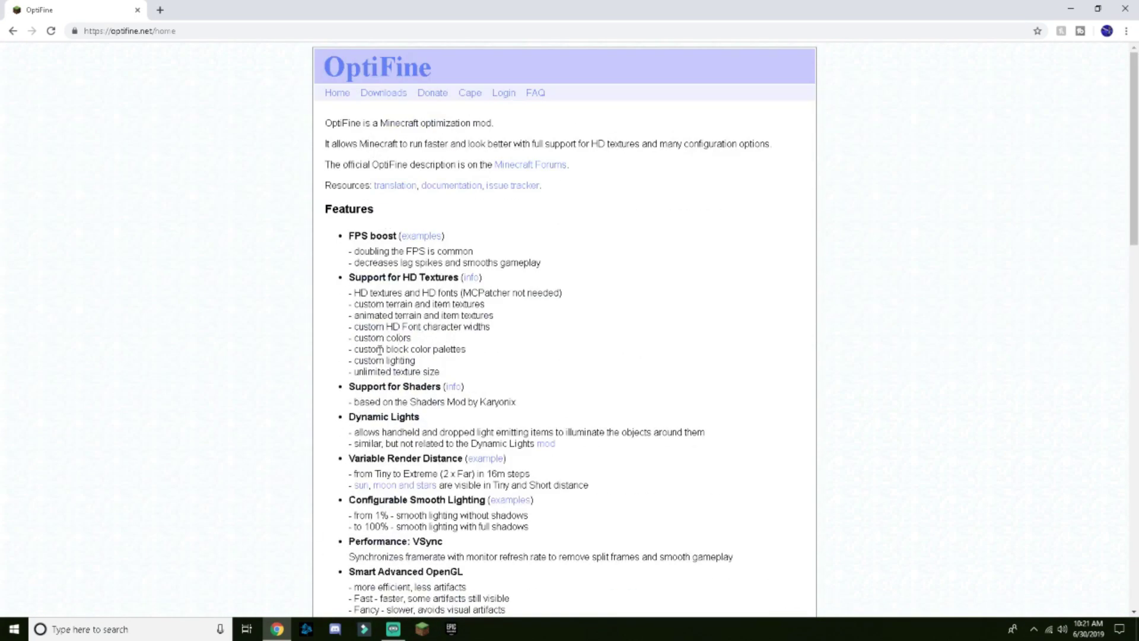
scroll(455, 373, down, 5)
scroll(453, 401, down, 5)
scroll(446, 438, down, 2)
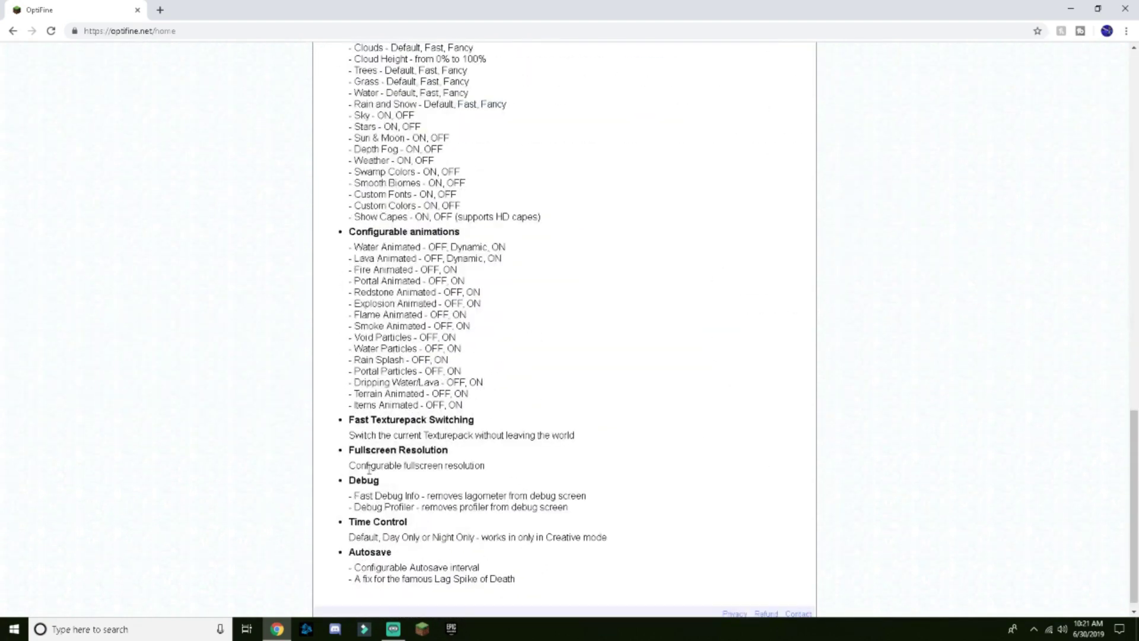
scroll(357, 491, down, 1)
scroll(415, 574, up, 3)
scroll(401, 446, up, 5)
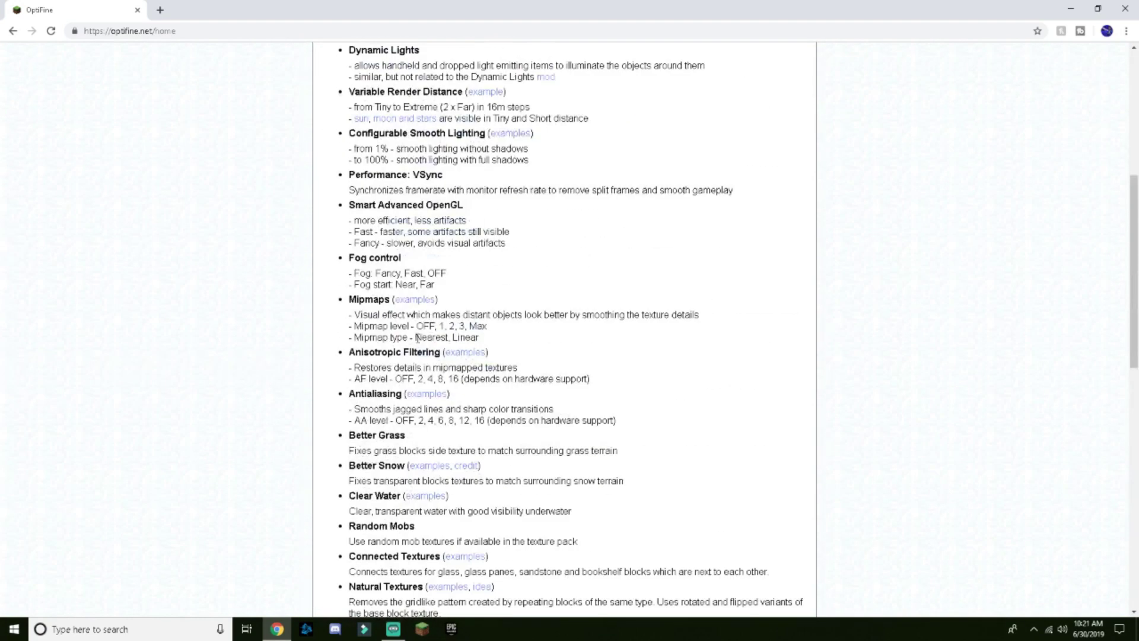
scroll(383, 320, up, 2)
scroll(379, 276, up, 2)
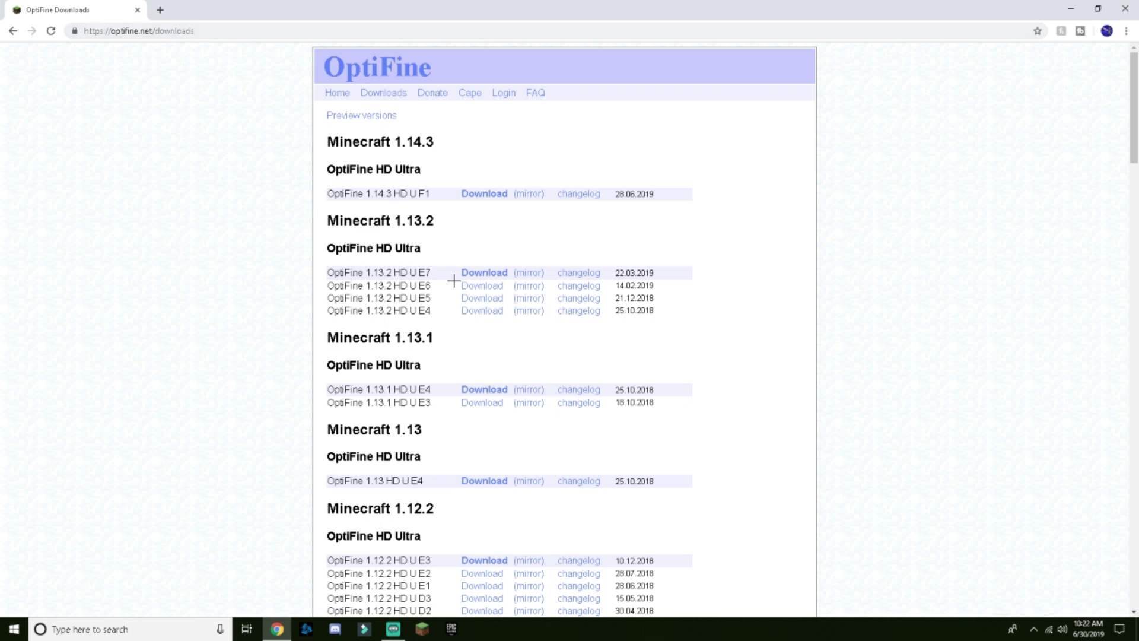
scroll(496, 303, down, 2)
scroll(458, 219, up, 2)
scroll(440, 301, down, 2)
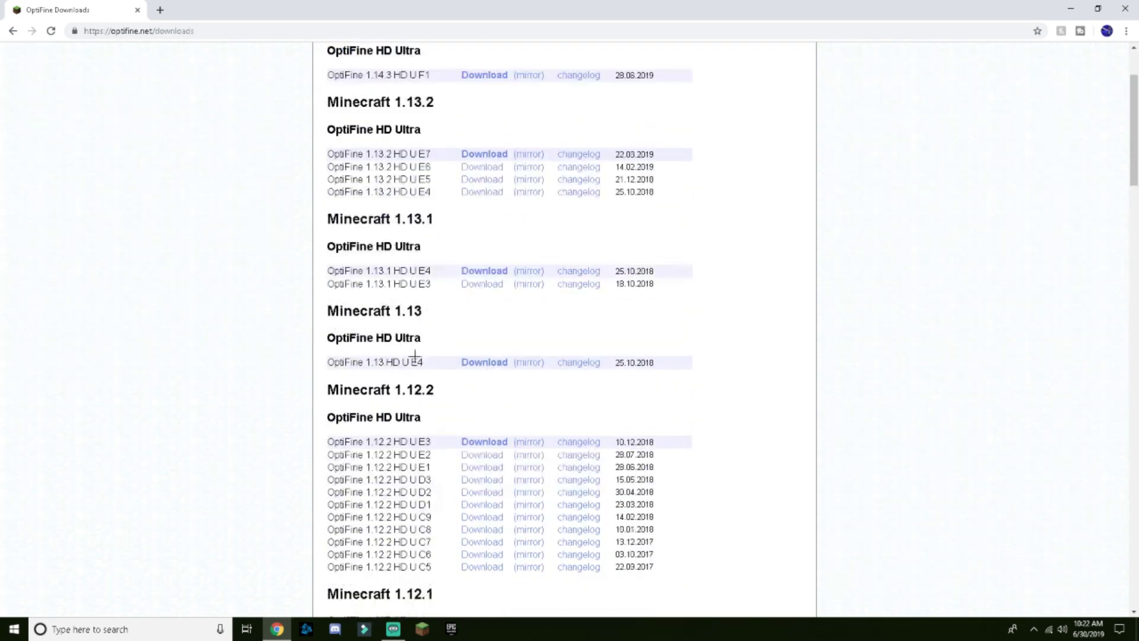
scroll(409, 374, down, 1)
scroll(396, 414, down, 3)
scroll(370, 433, down, 3)
scroll(432, 460, down, 2)
scroll(434, 460, down, 4)
scroll(433, 459, down, 3)
scroll(385, 462, down, 3)
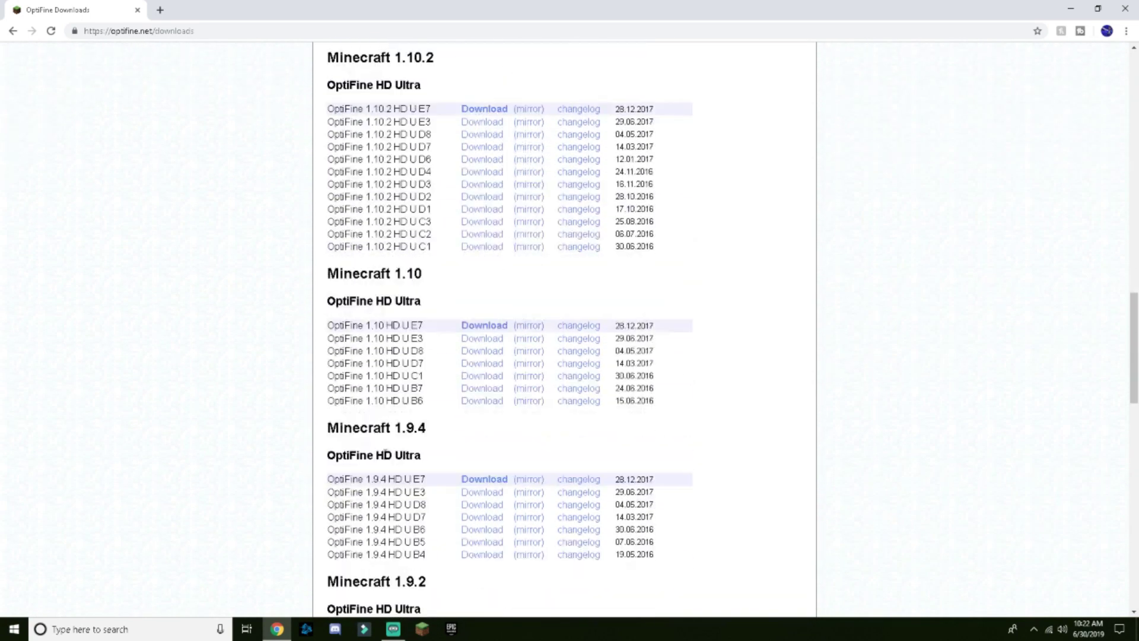
scroll(386, 462, down, 3)
scroll(385, 463, down, 3)
scroll(388, 485, down, 3)
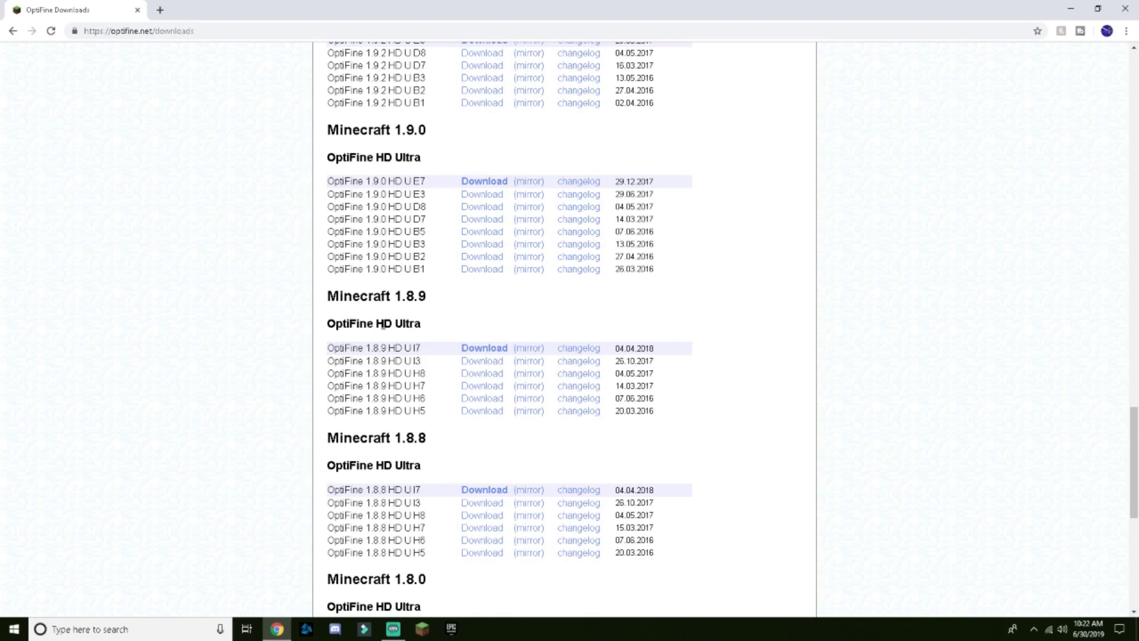
Locate the Minecraft 1.8.9 section and download OptiFine 1.8.9 HD U I7.
drag(331, 299, 415, 299)
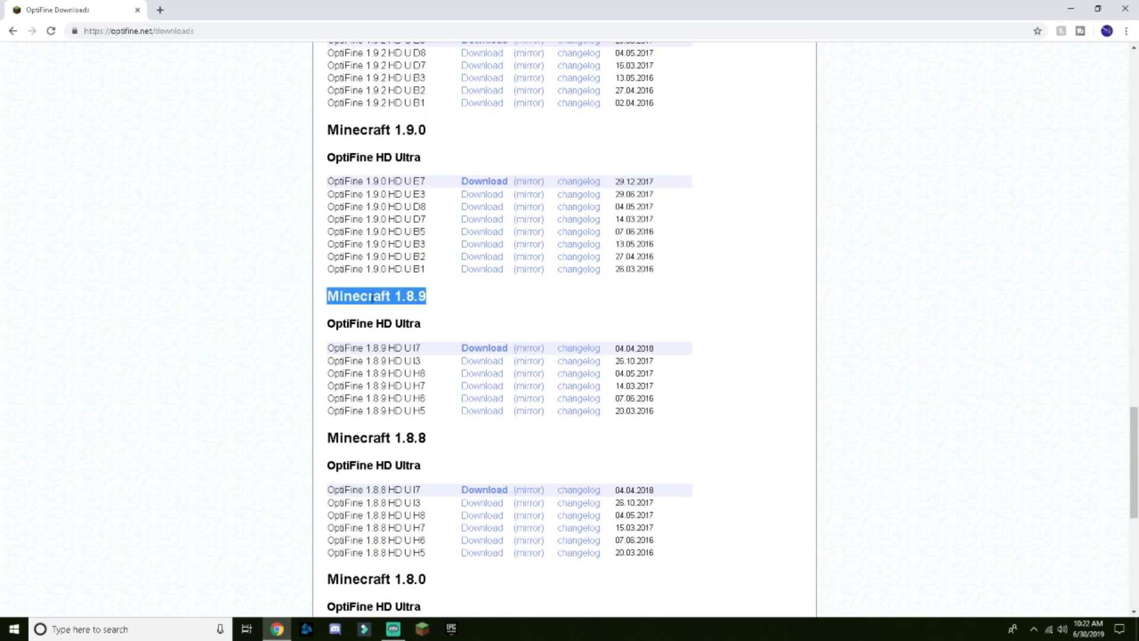
click(442, 305)
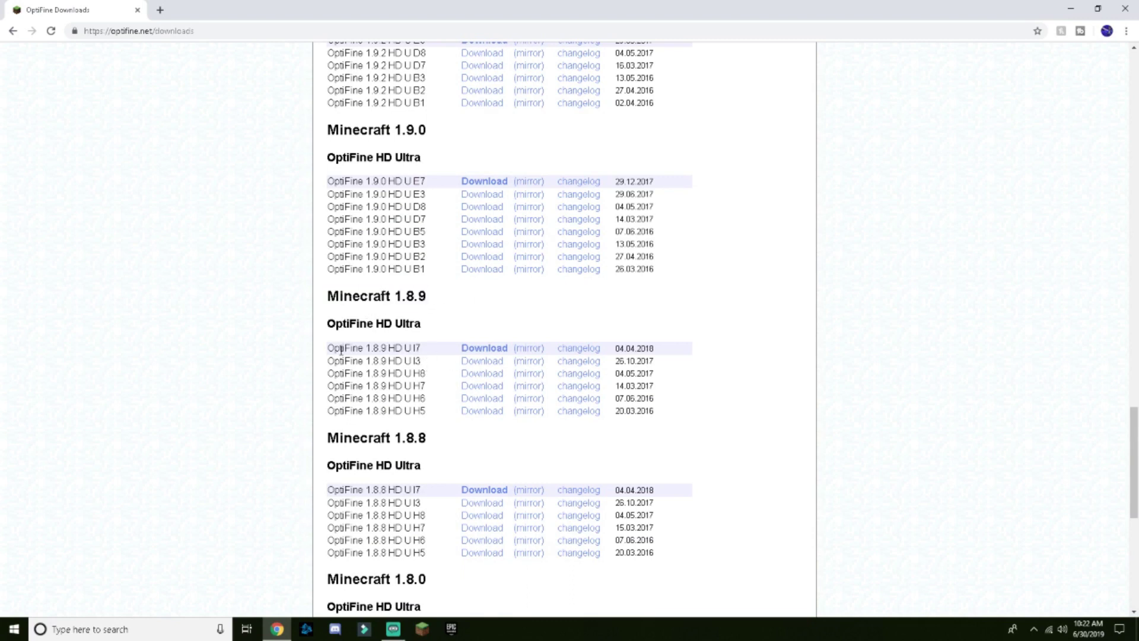
shift+click(477, 341)
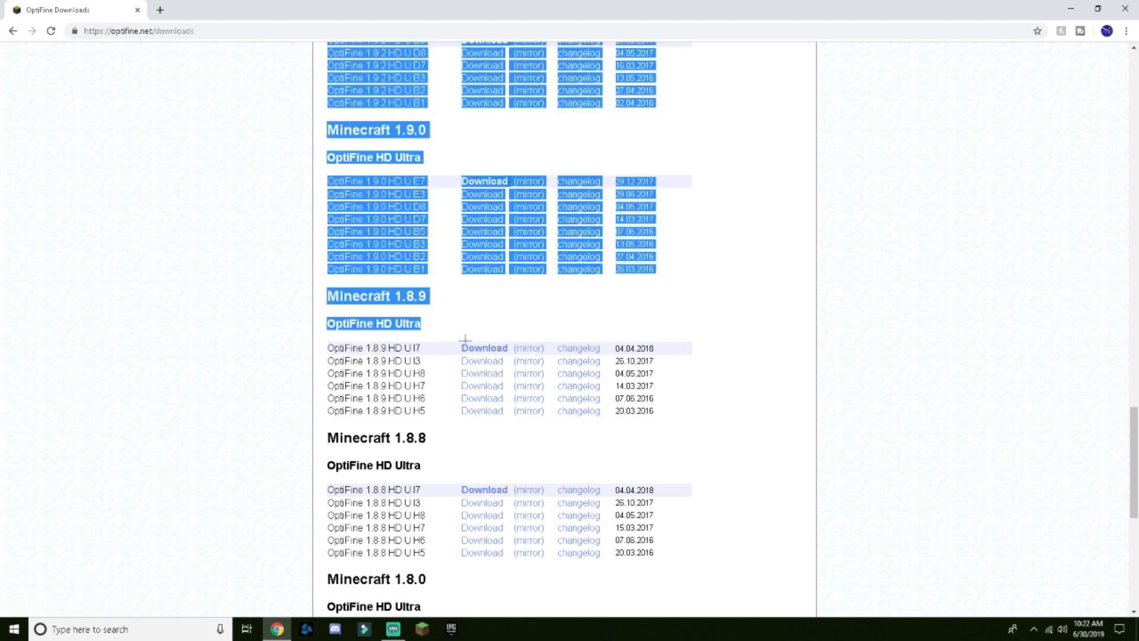
click(422, 346)
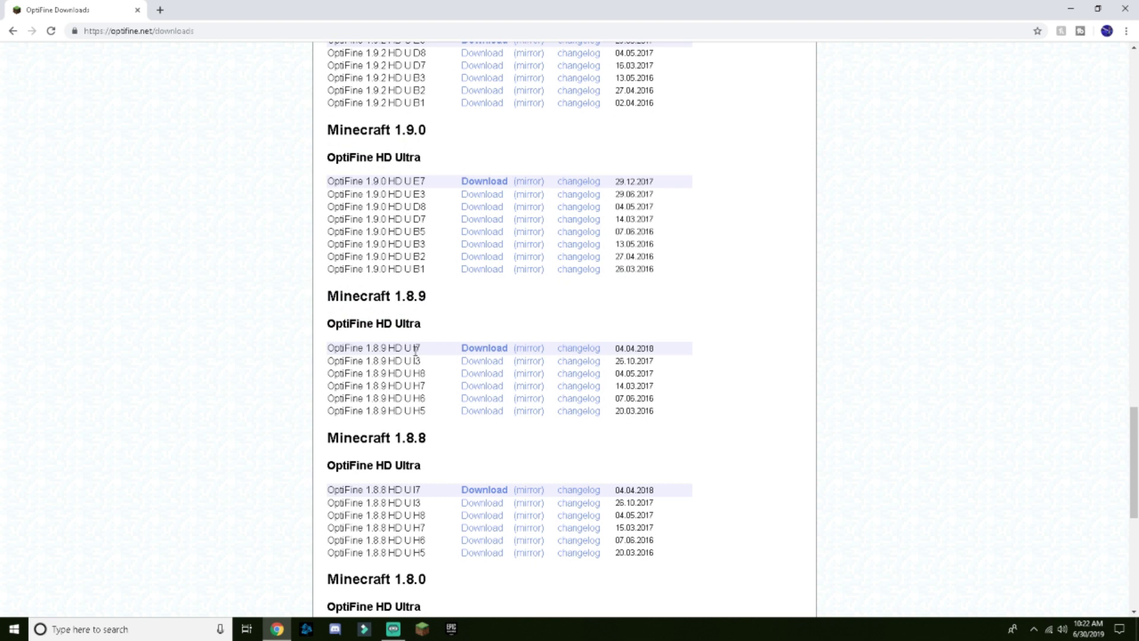
click(471, 350)
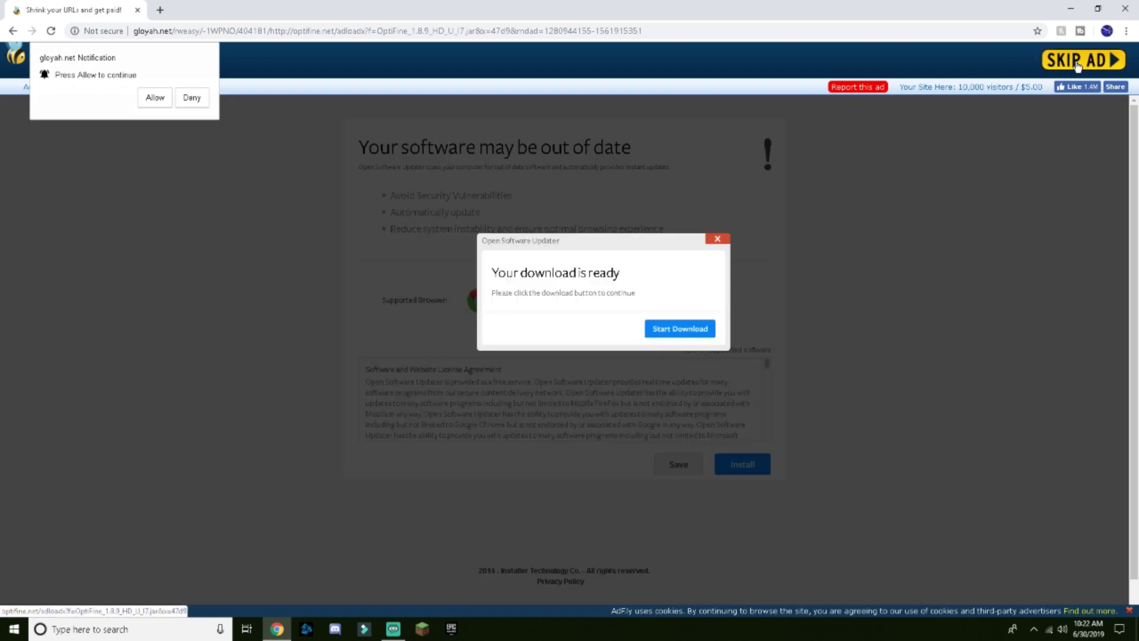
Skip the adf.ly ad, download OptiFine_1.8.9_HD_U_I7.jar and keep it past Chrome's warning.
click(1077, 65)
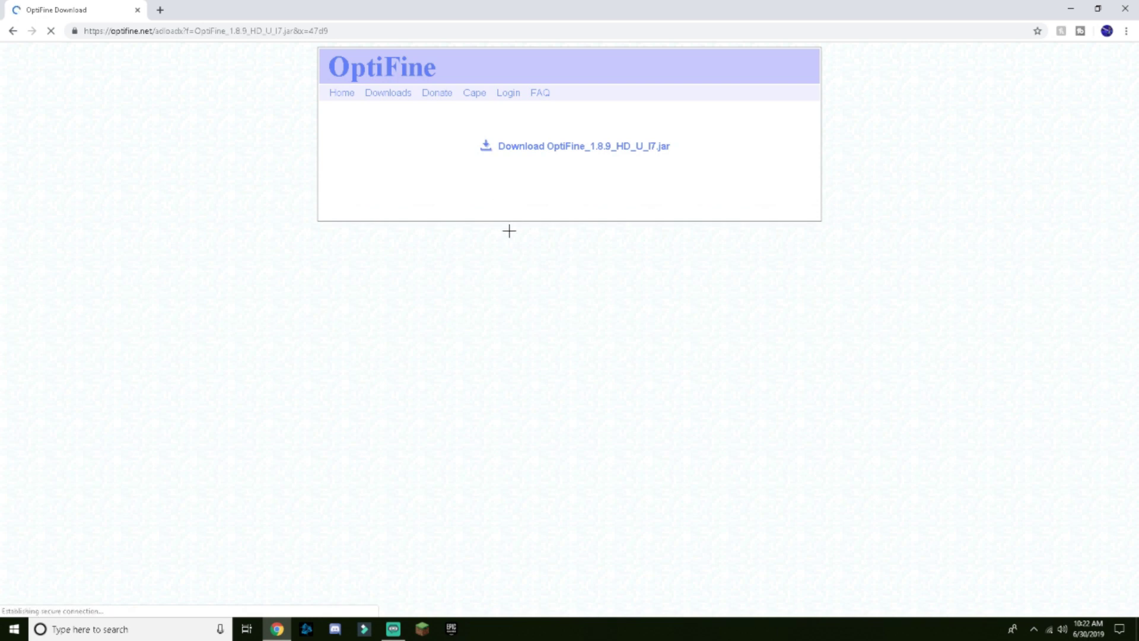
click(510, 149)
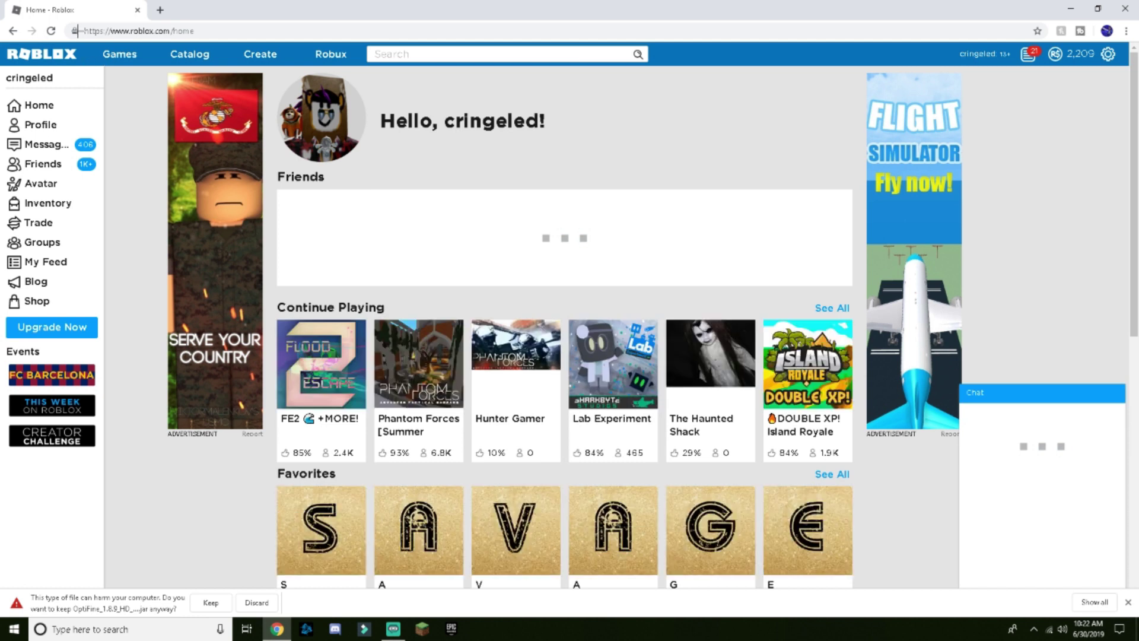
click(12, 31)
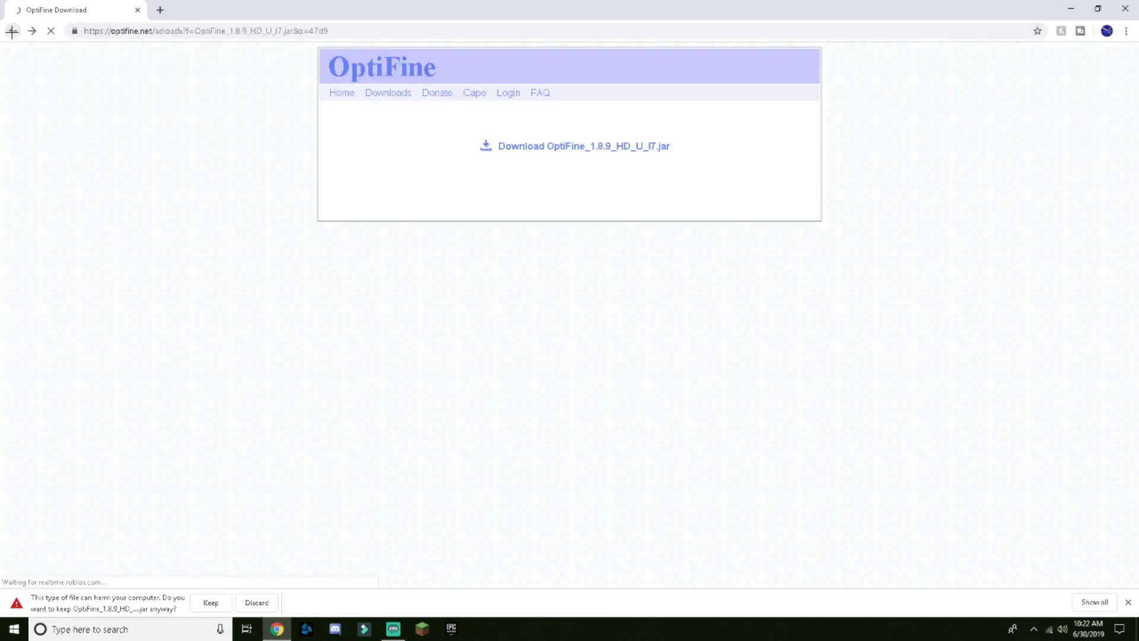
click(211, 603)
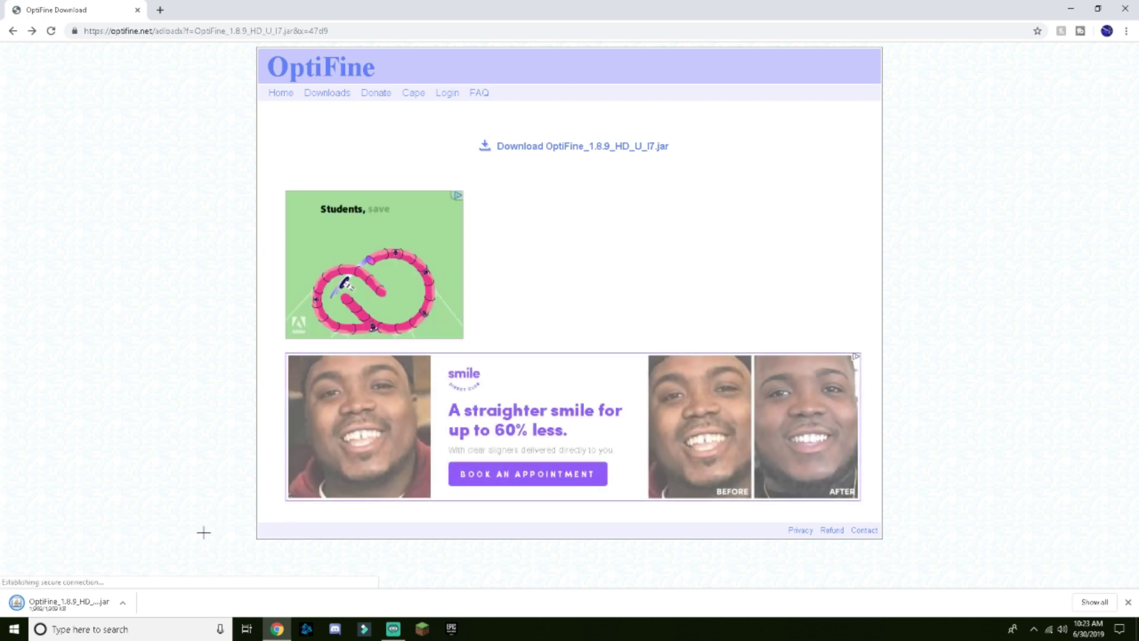
Run %appdata% and open Roaming > .minecraft > mods.
key(super+r)
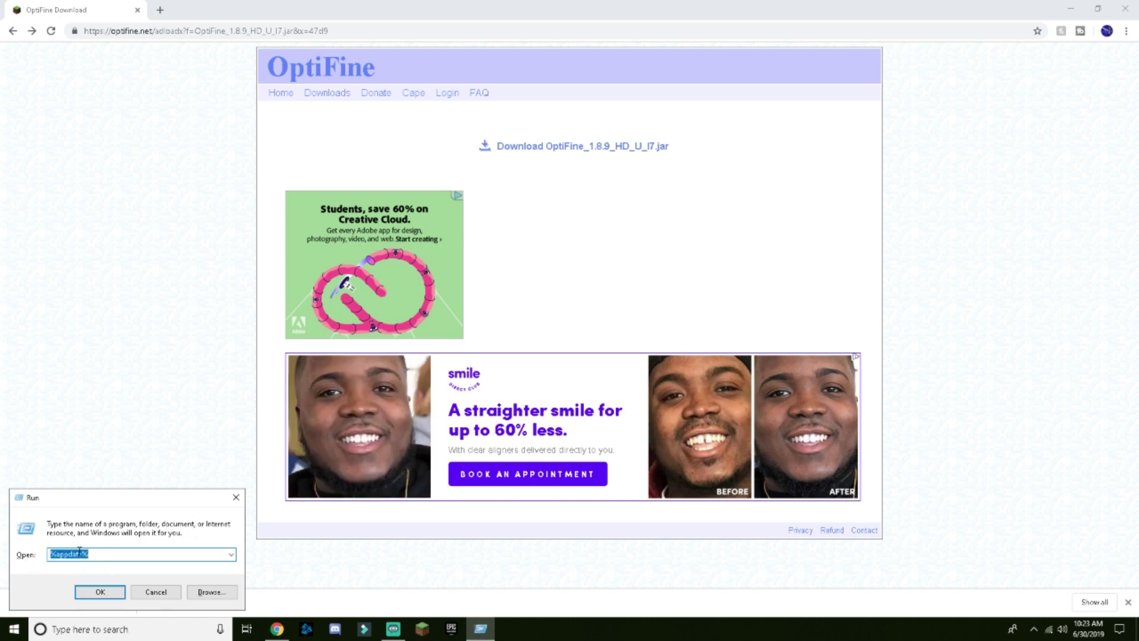
click(86, 593)
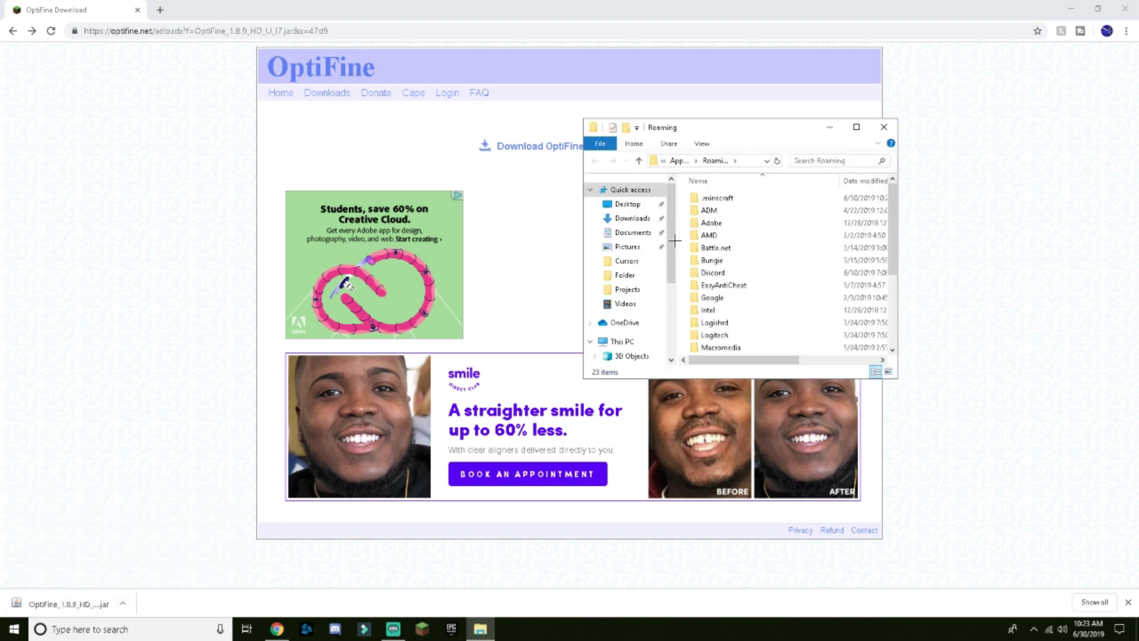
double_click(717, 198)
scroll(721, 267, down, 1)
scroll(728, 311, down, 1)
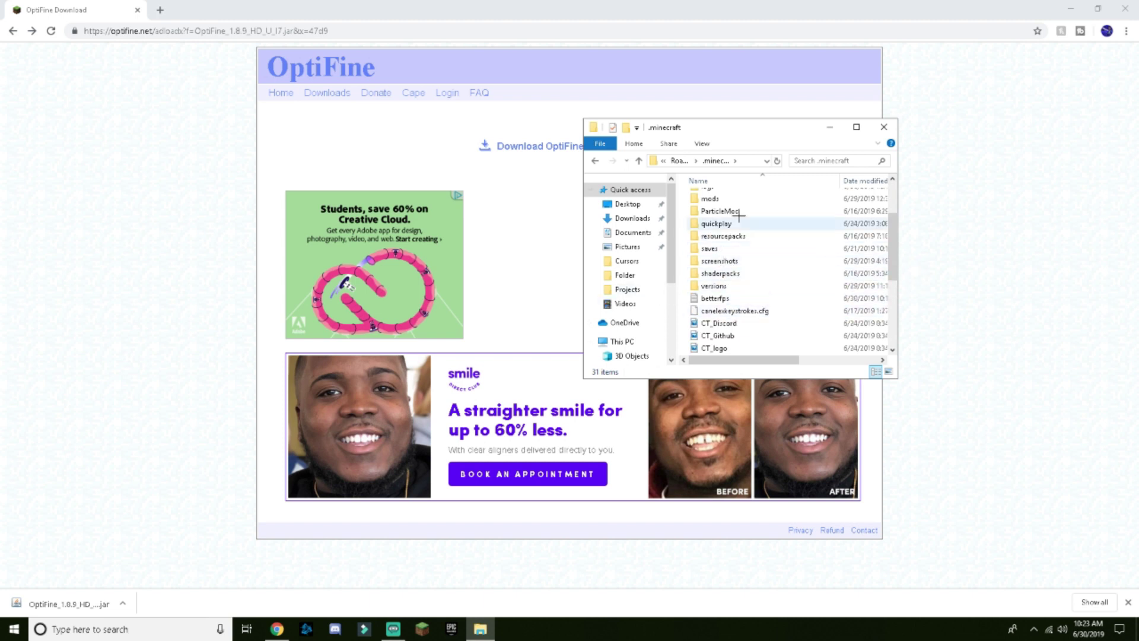
scroll(723, 258, up, 2)
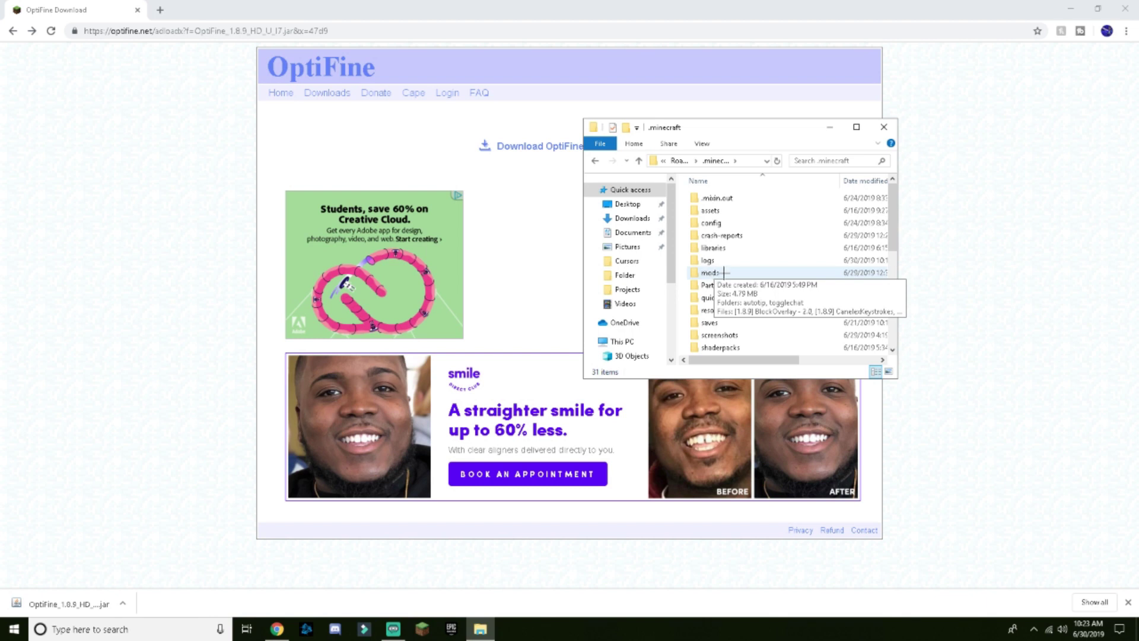
double_click(724, 271)
scroll(746, 311, down, 4)
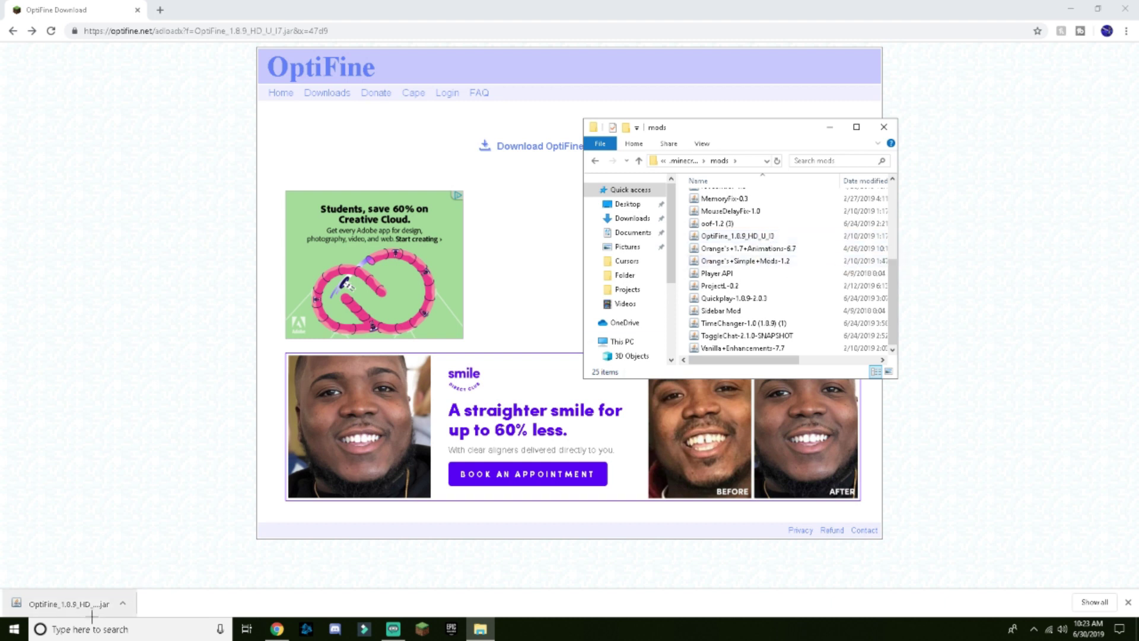
Drag the OptiFine jar into the mods folder, then close Explorer and the download bar.
mouse_move(91, 616)
mouse_down()
mouse_move(471, 634)
mouse_move(779, 200)
mouse_move(481, 630)
mouse_move(691, 205)
mouse_move(736, 266)
mouse_move(722, 245)
mouse_move(719, 299)
mouse_up()
scroll(733, 258, down, 2)
scroll(726, 276, down, 2)
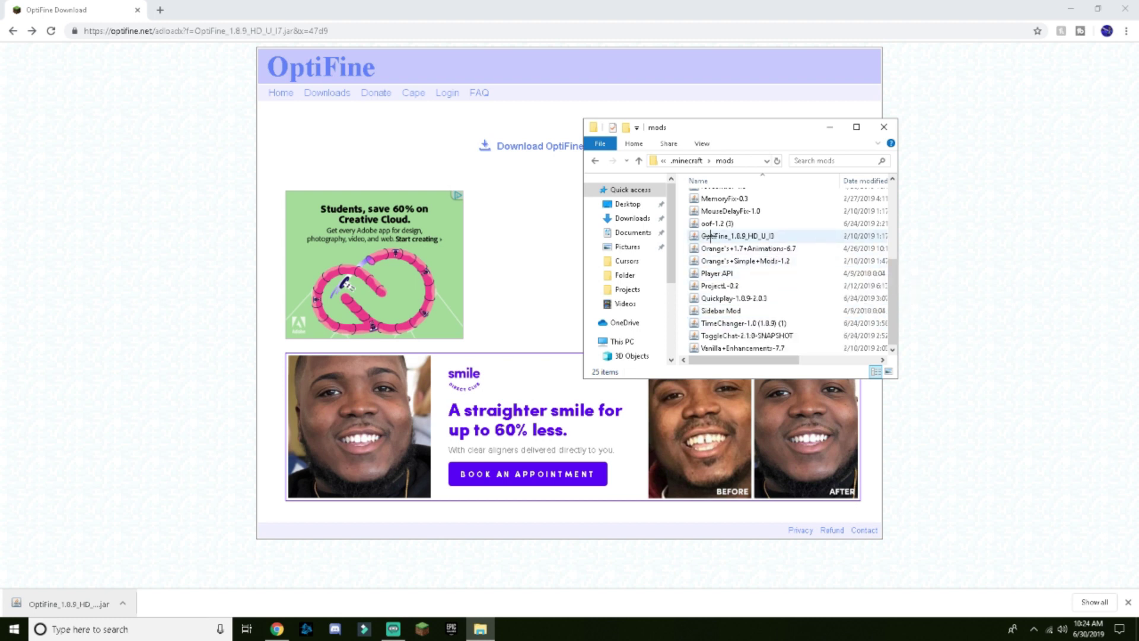
scroll(765, 267, up, 2)
scroll(764, 279, up, 2)
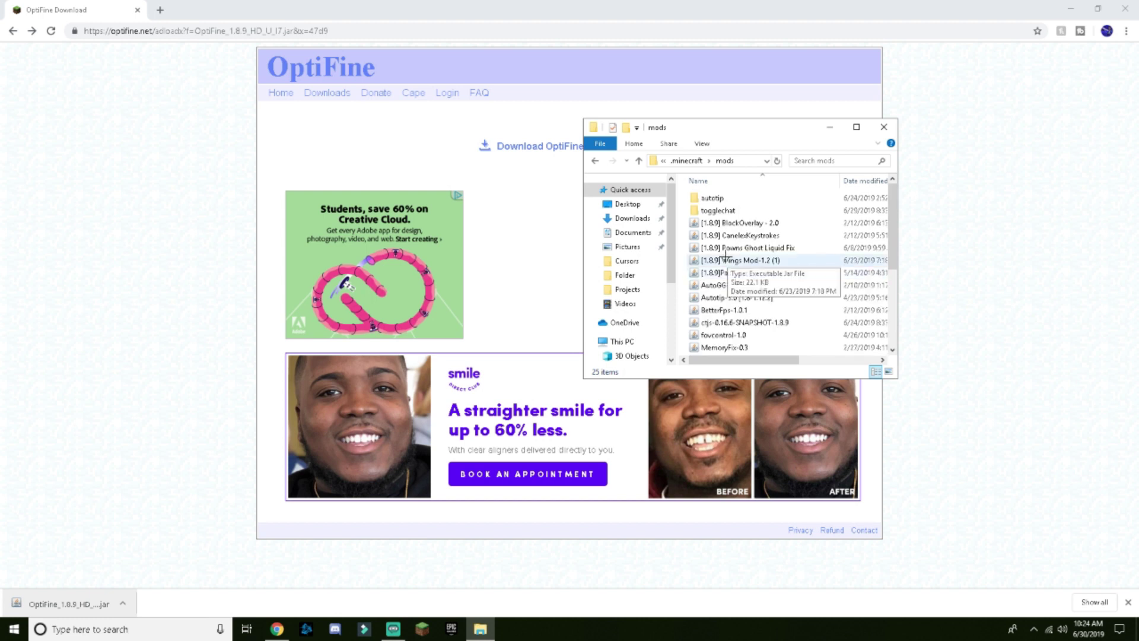
scroll(725, 293, down, 4)
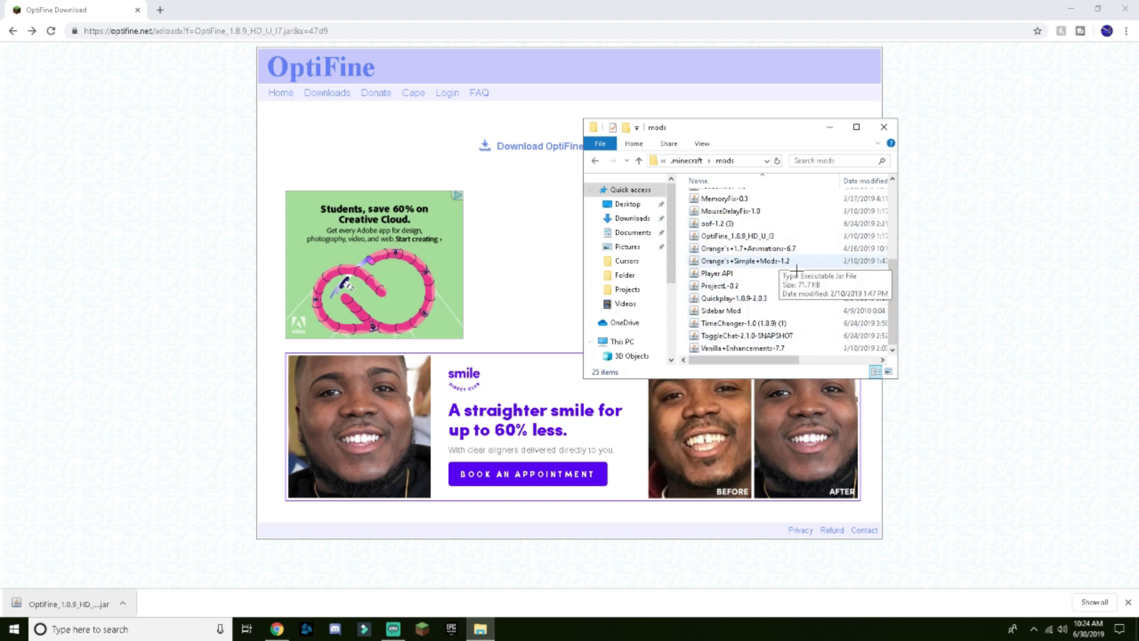
scroll(759, 285, up, 2)
scroll(755, 303, up, 2)
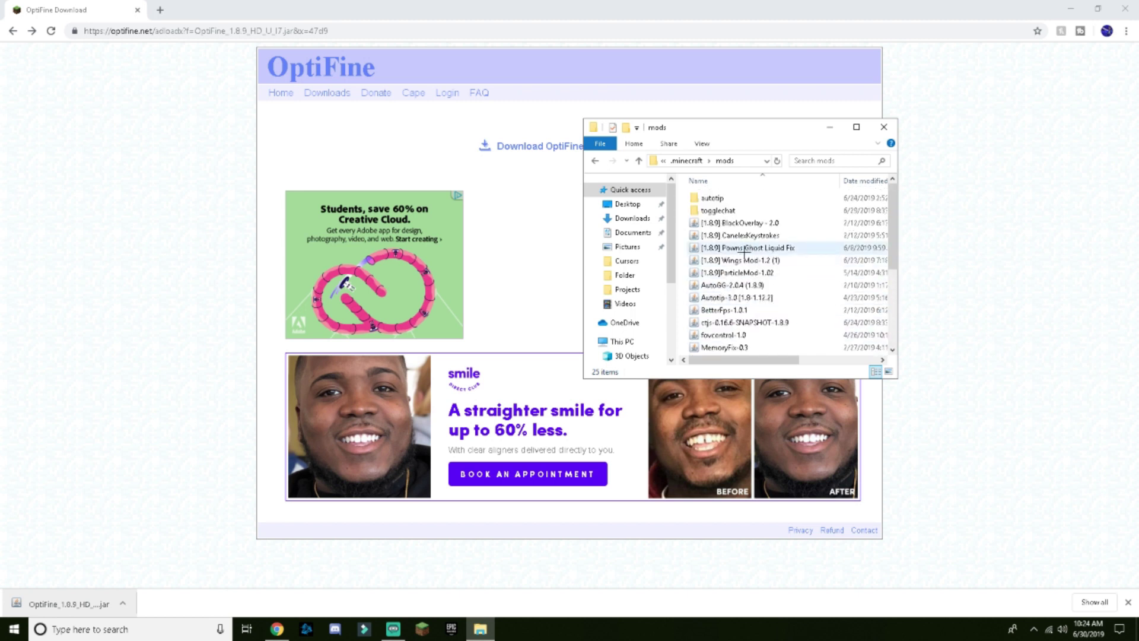
scroll(739, 321, down, 2)
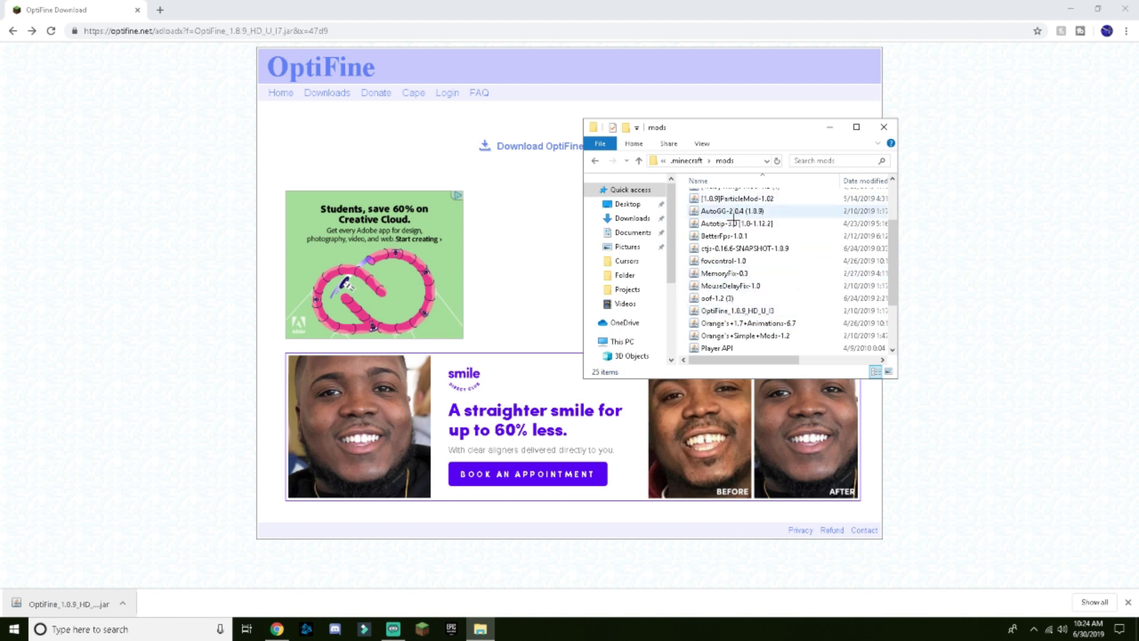
scroll(738, 249, down, 2)
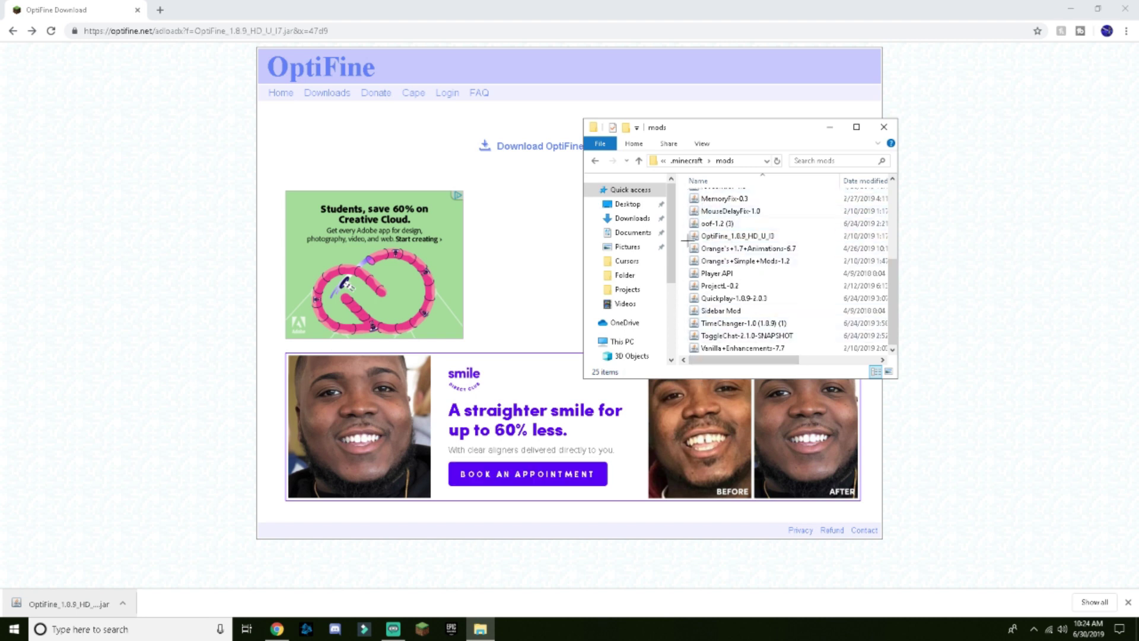
scroll(739, 263, up, 4)
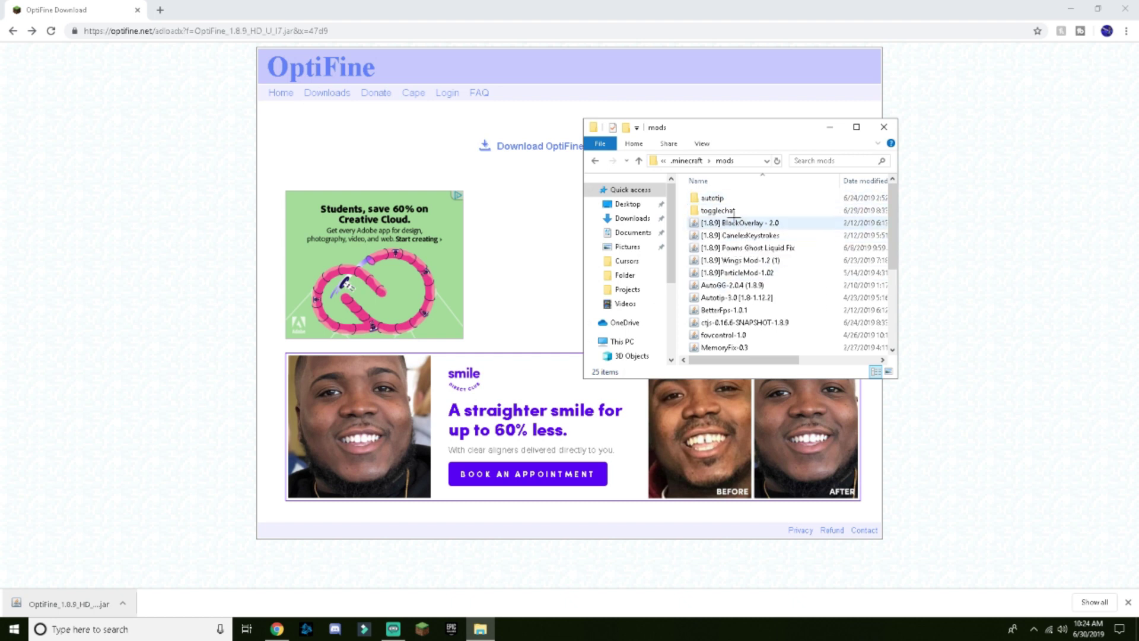
click(884, 127)
click(1127, 603)
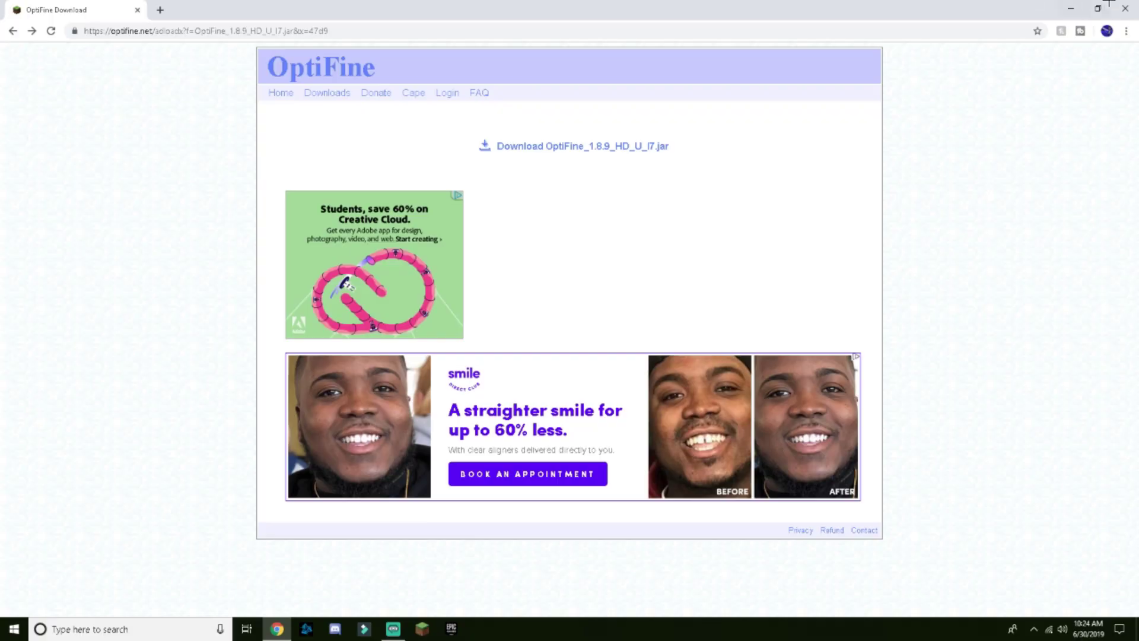
Close Chrome, open Minecraft Launcher and play the forge 1.8.9 installation.
click(1127, 6)
click(392, 629)
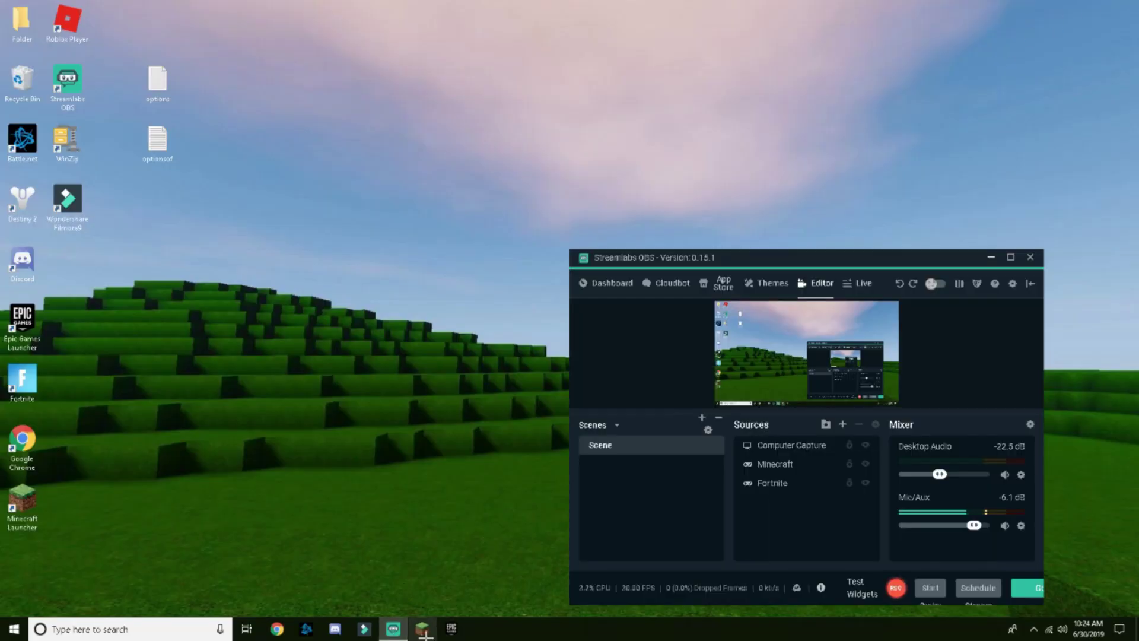
click(423, 630)
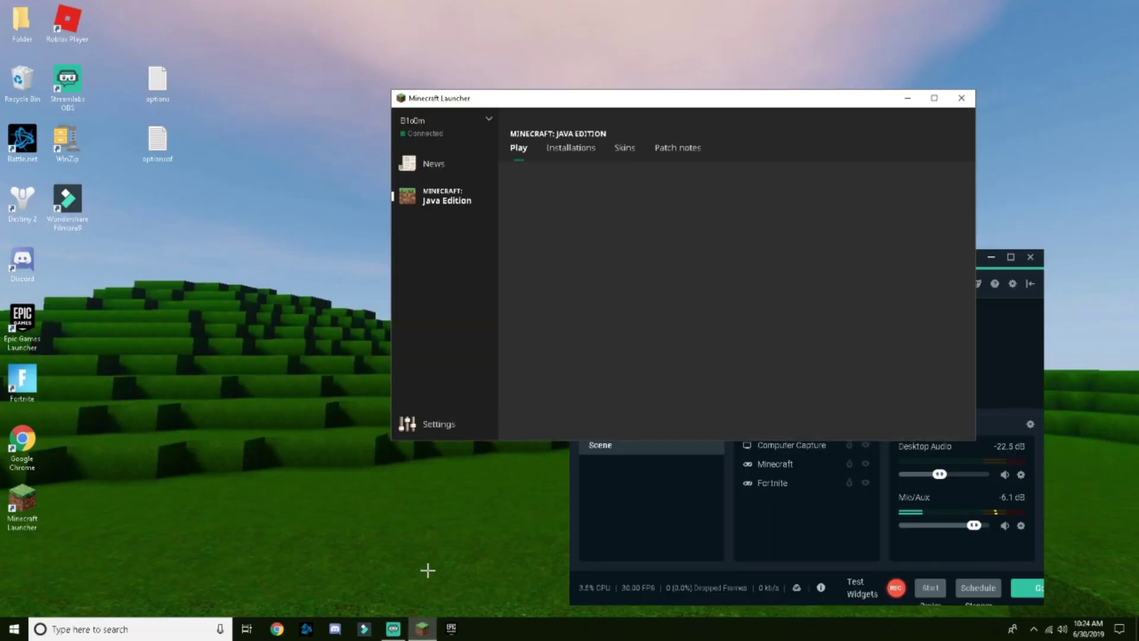
click(596, 424)
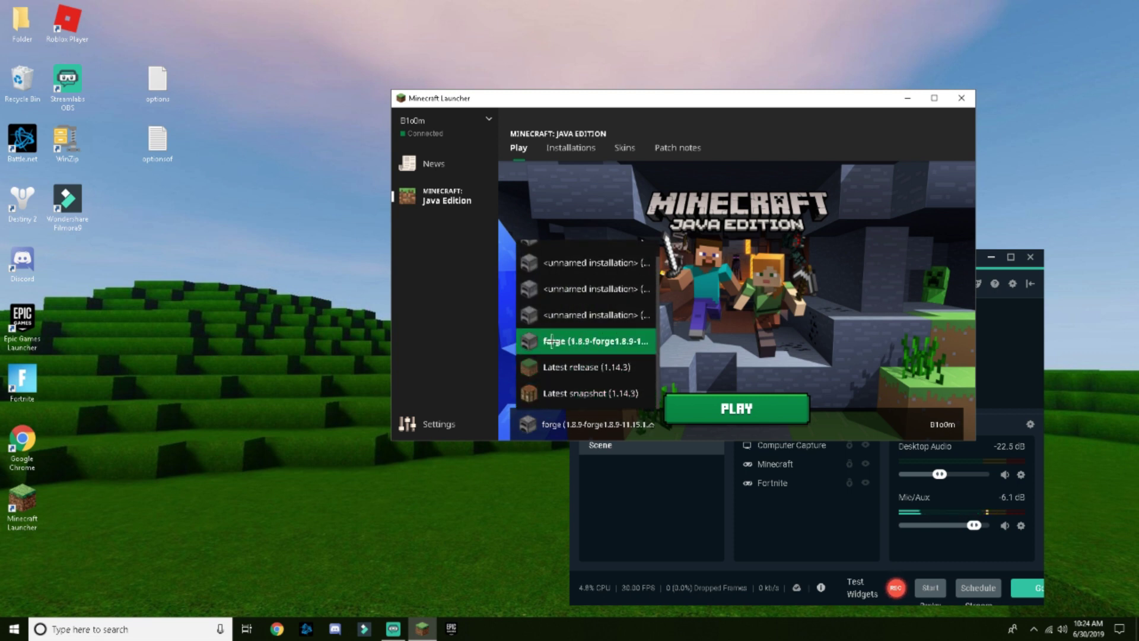
click(557, 341)
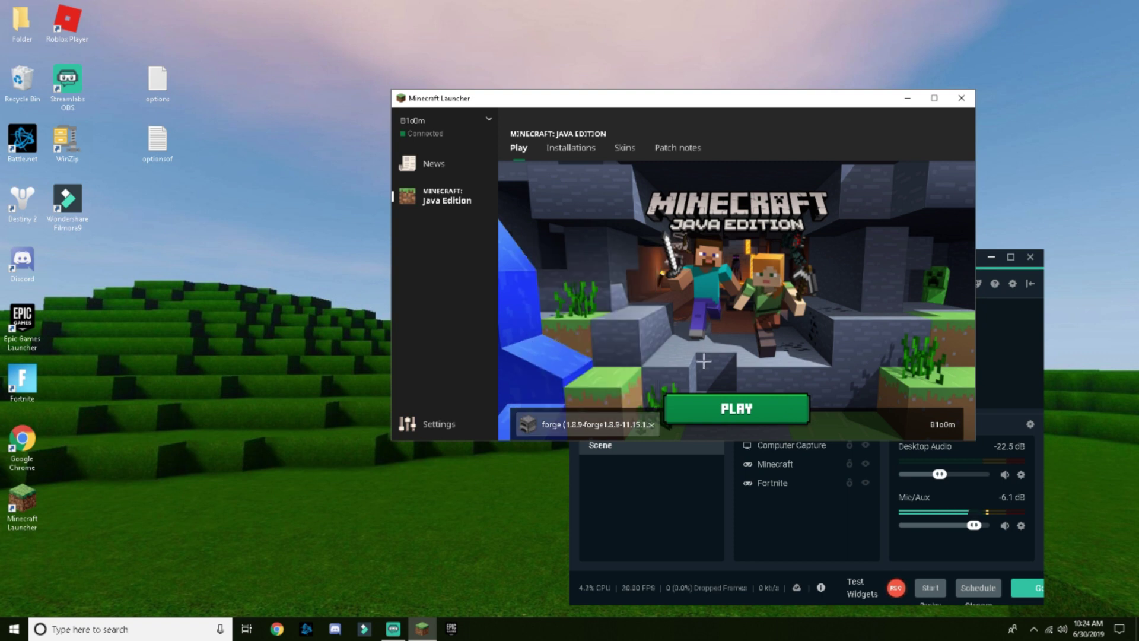
click(710, 414)
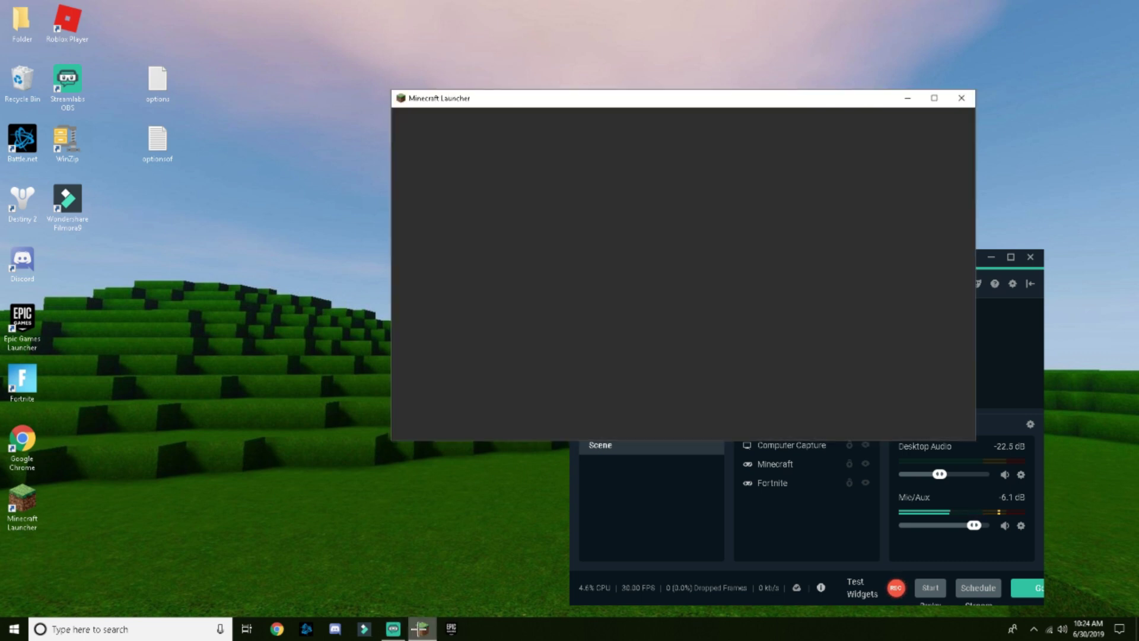
click(569, 423)
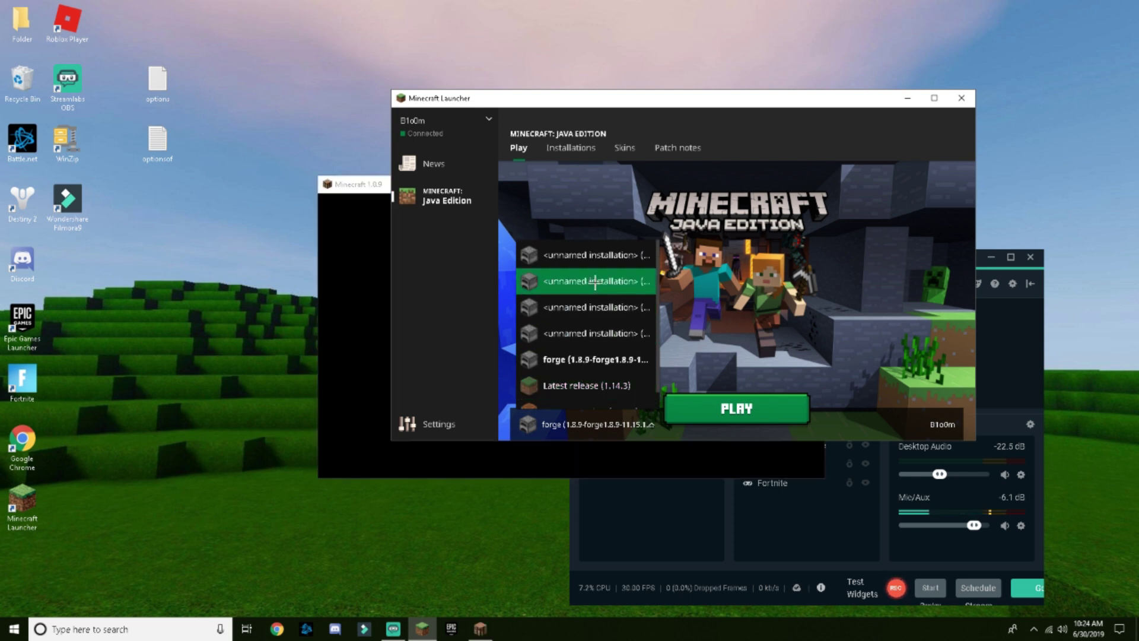
click(621, 261)
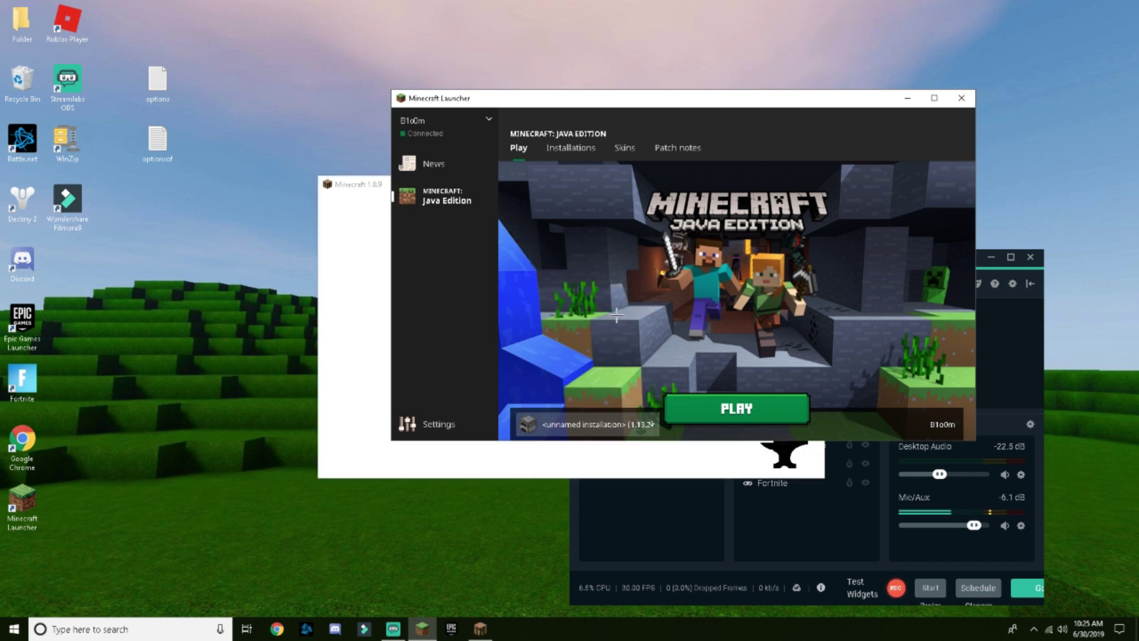
click(616, 424)
Reselect forge 1.8.9 and browse the Installations tab before returning to Play.
click(611, 359)
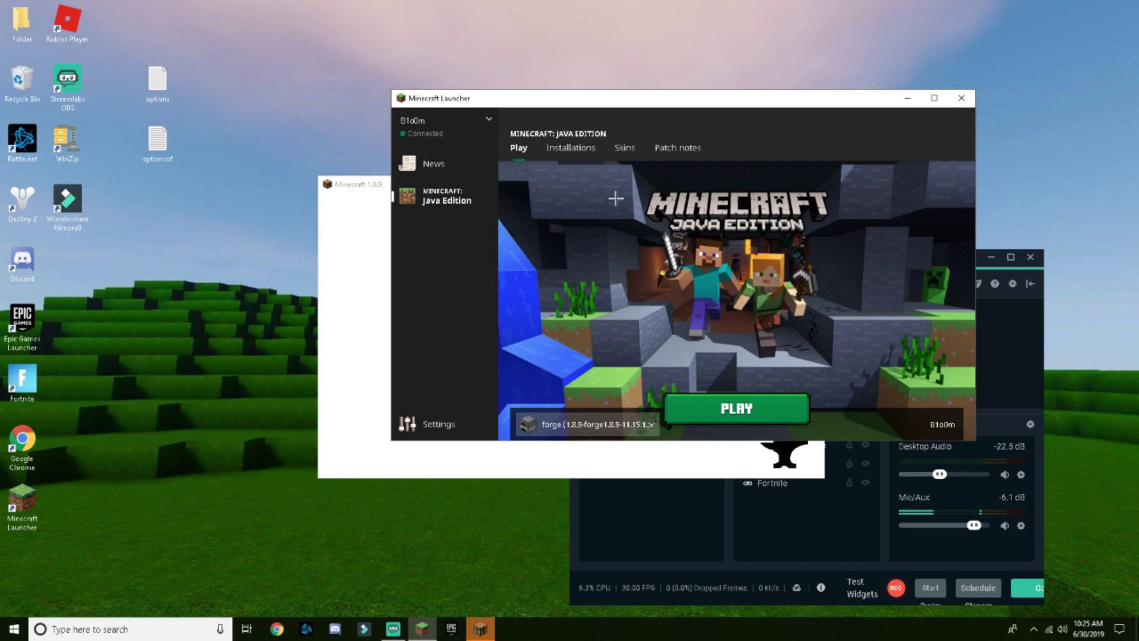
click(577, 149)
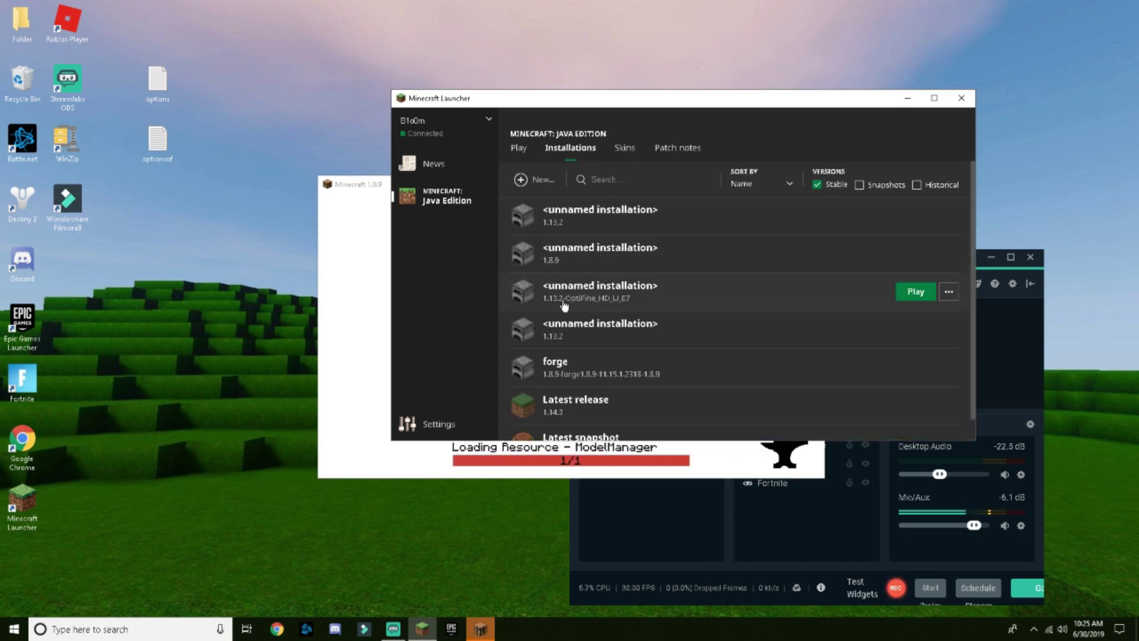
scroll(585, 312, down, 1)
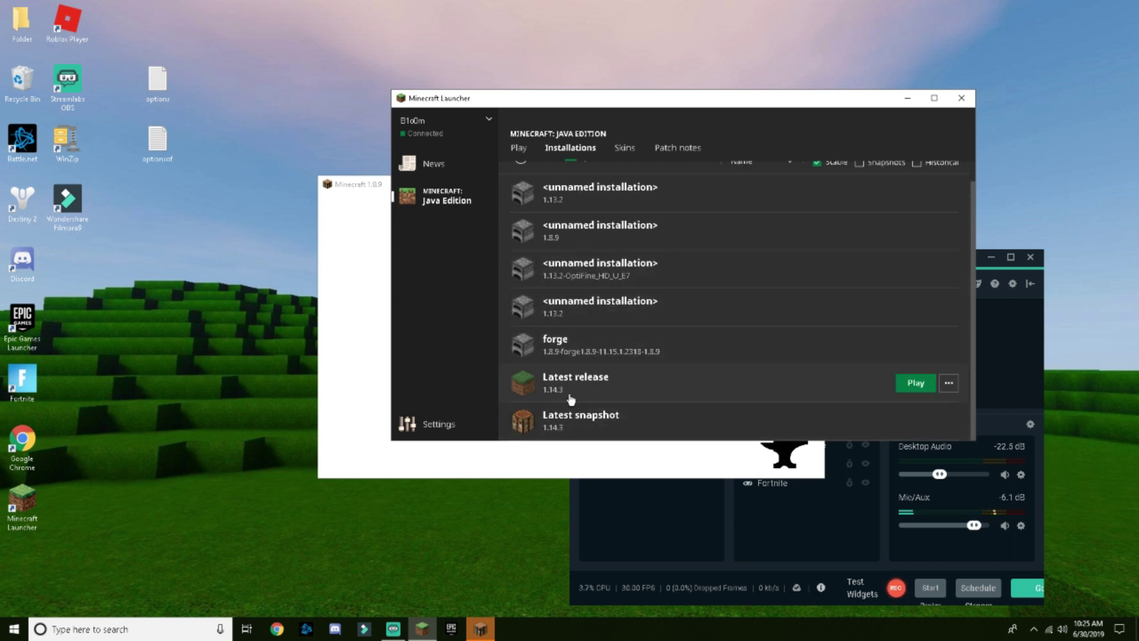
scroll(624, 334, up, 1)
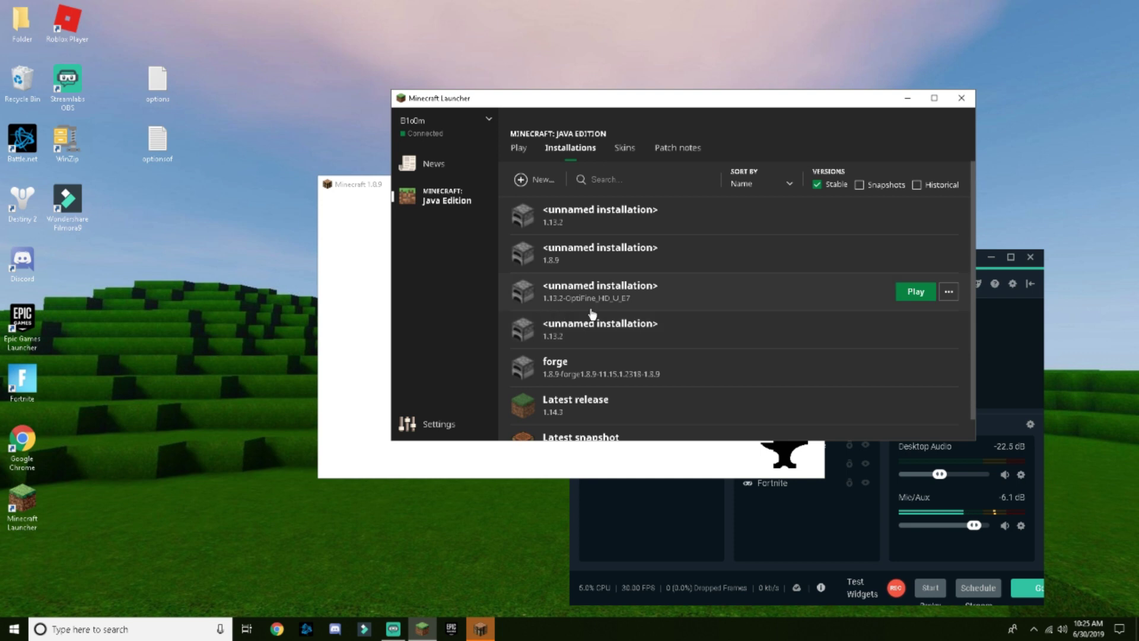
scroll(587, 333, down, 1)
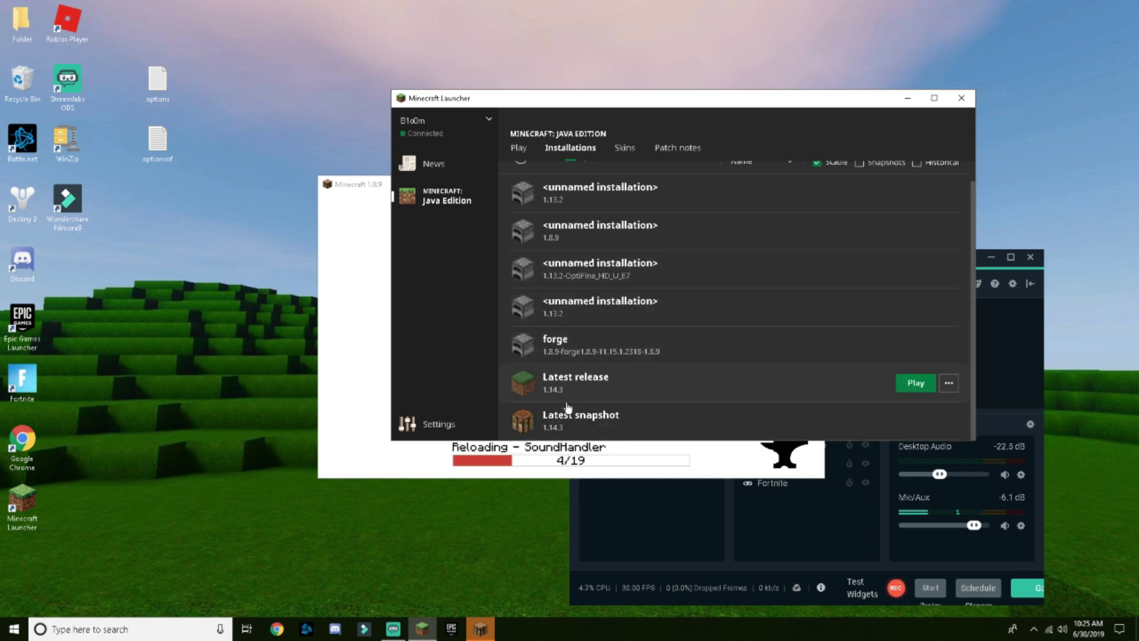
scroll(571, 409, up, 1)
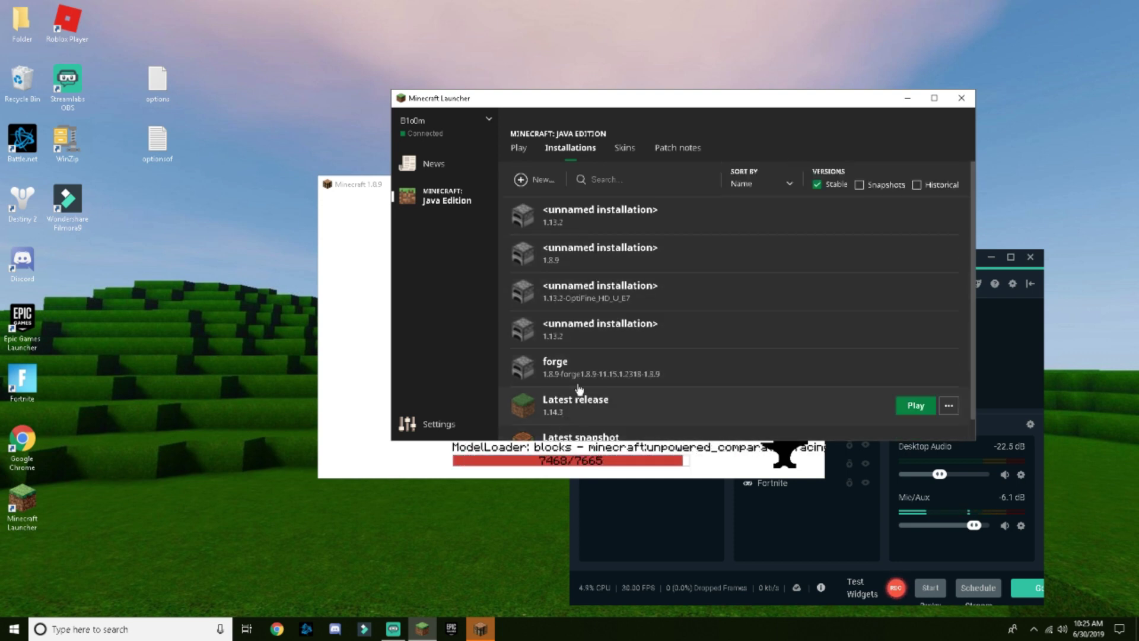
click(519, 149)
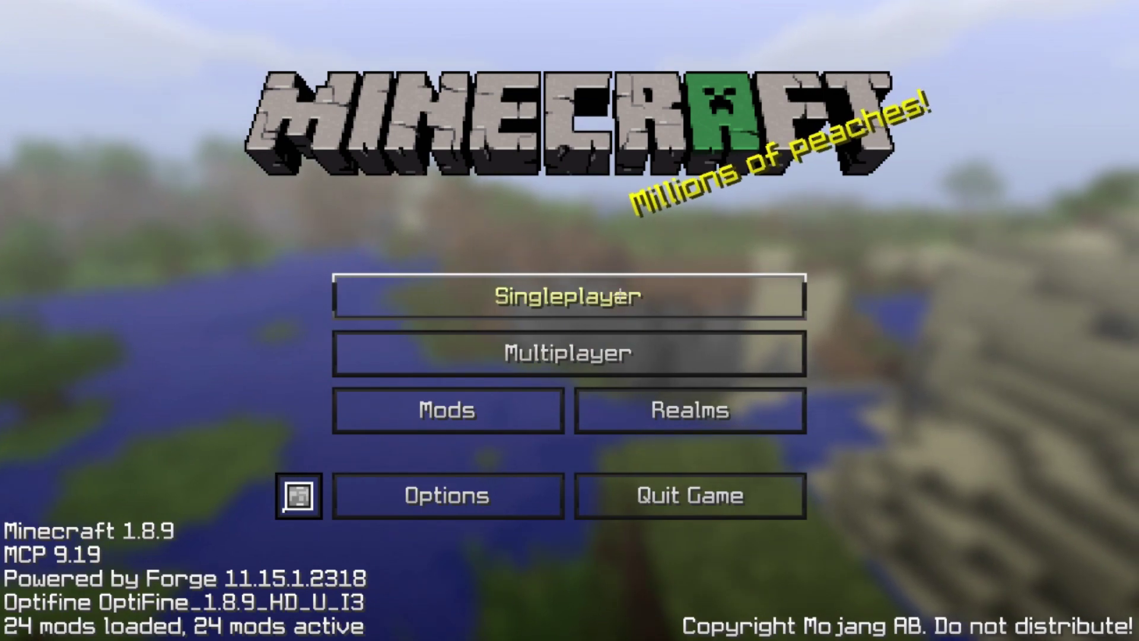
Enter the 'New World--' save from the Singleplayer list.
click(635, 305)
click(394, 216)
click(411, 534)
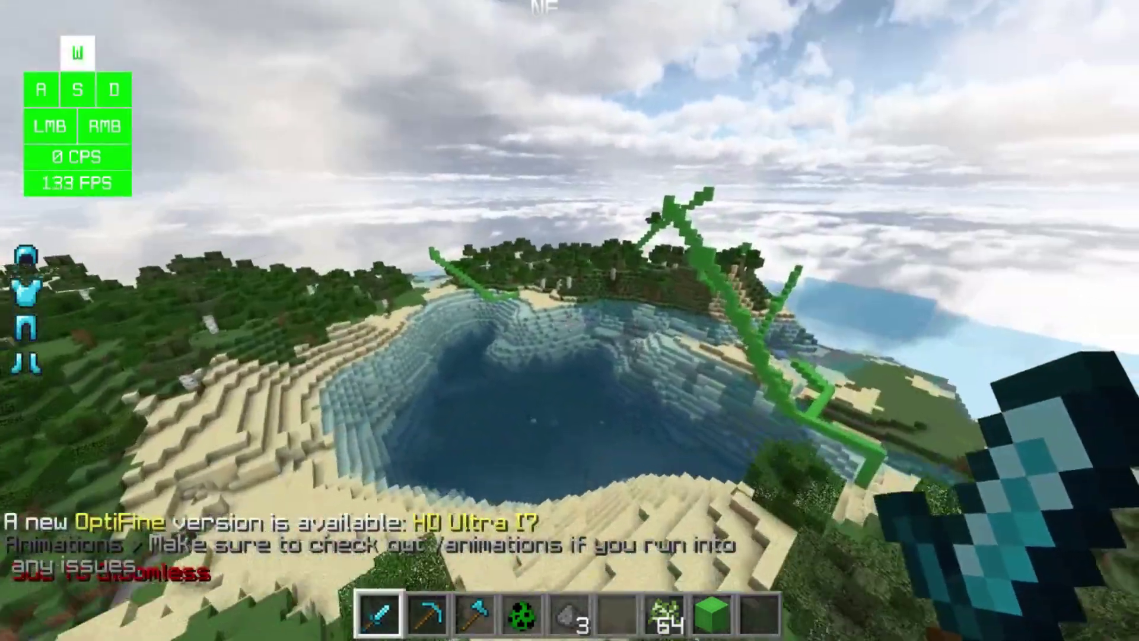
Toggle third-person view, open and close chat, and fly forward swinging the sword.
key(F5)
click(570, 320)
key(F5)
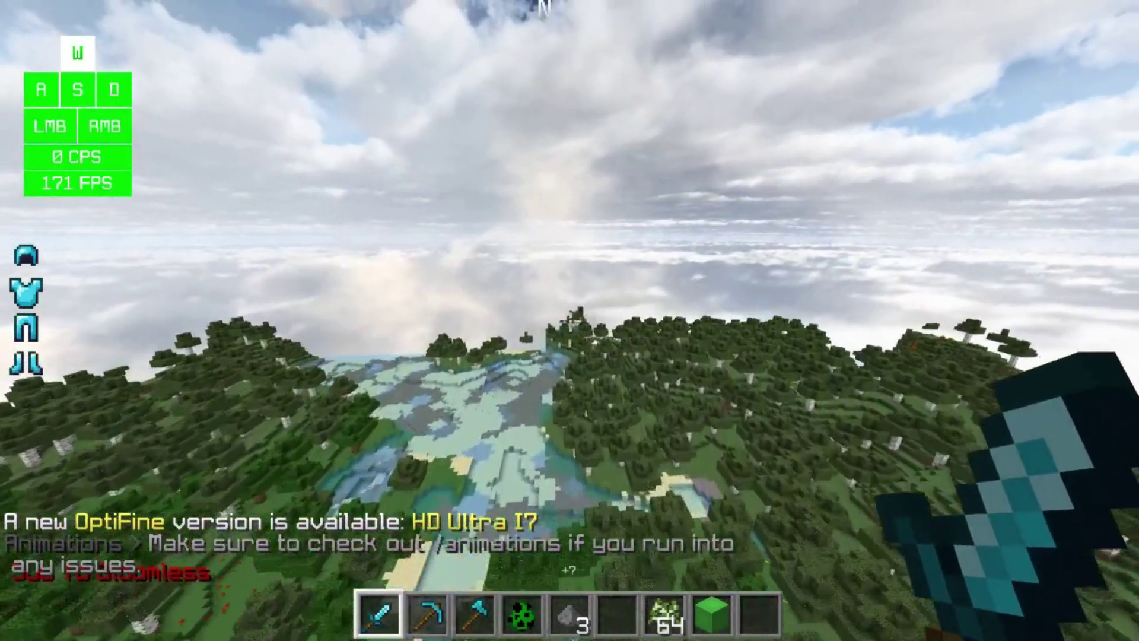
key(t)
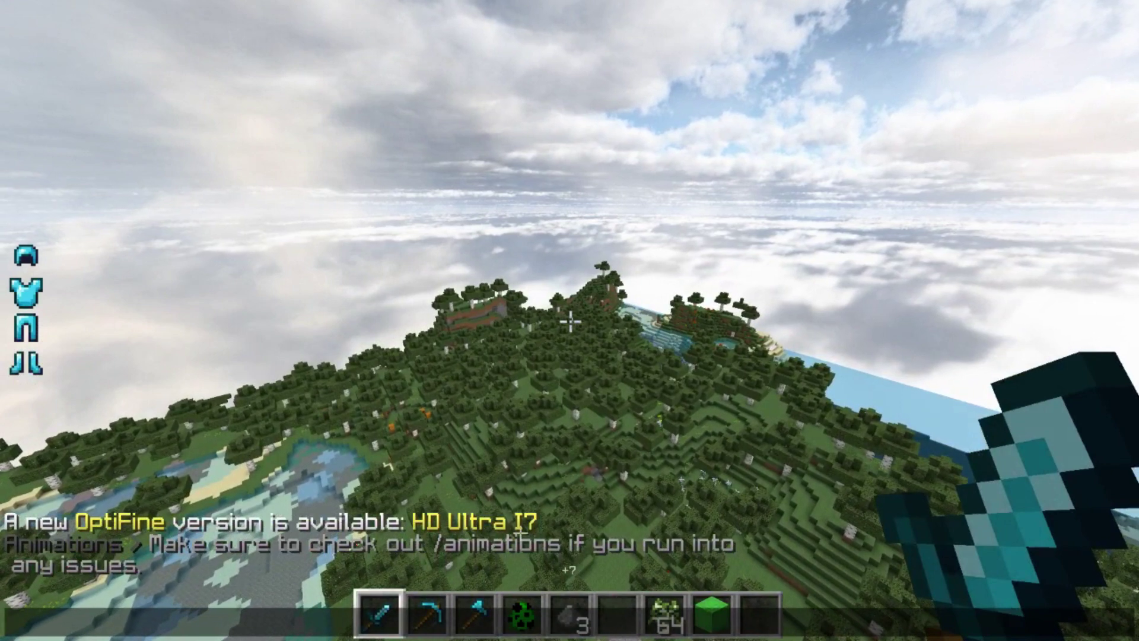
key(Escape)
key(w)
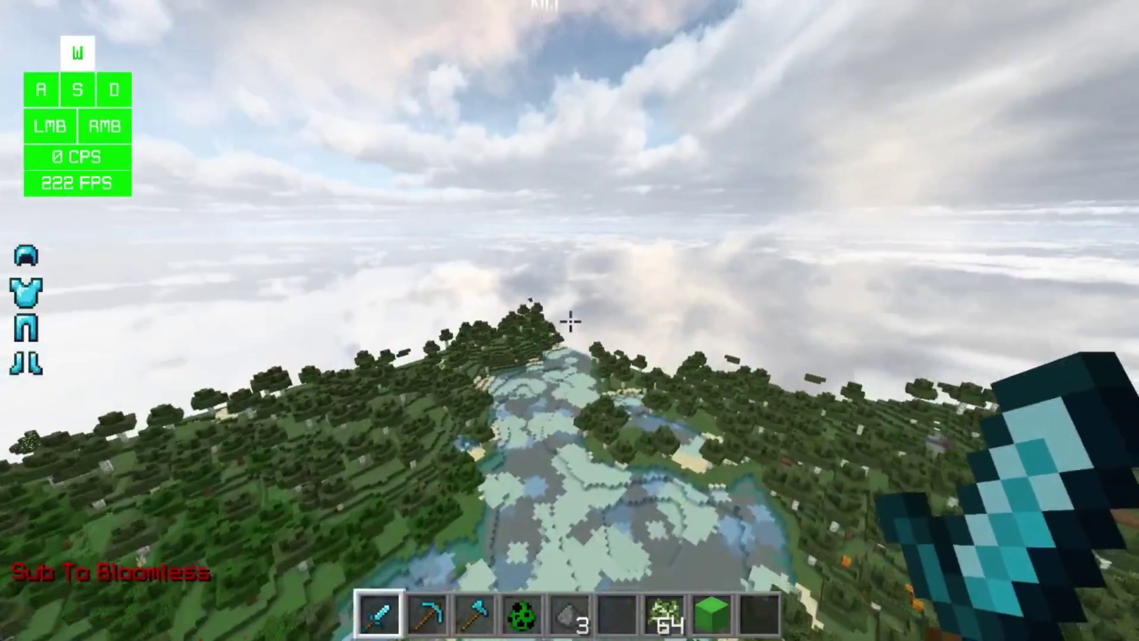
key(a)
click(570, 321)
click(570, 321)
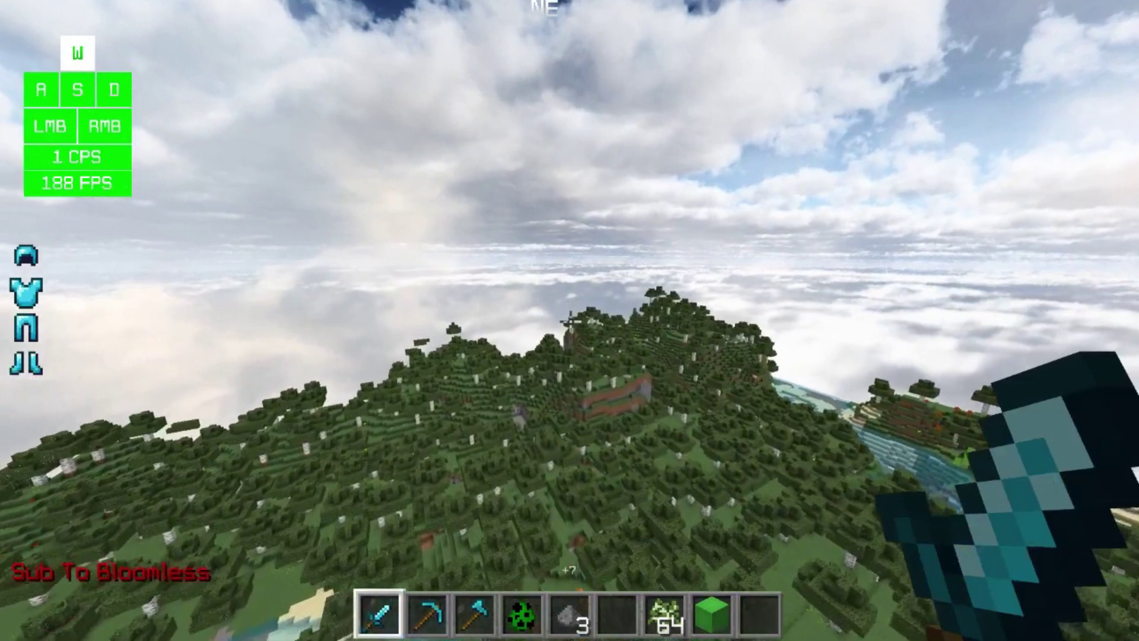
click(569, 321)
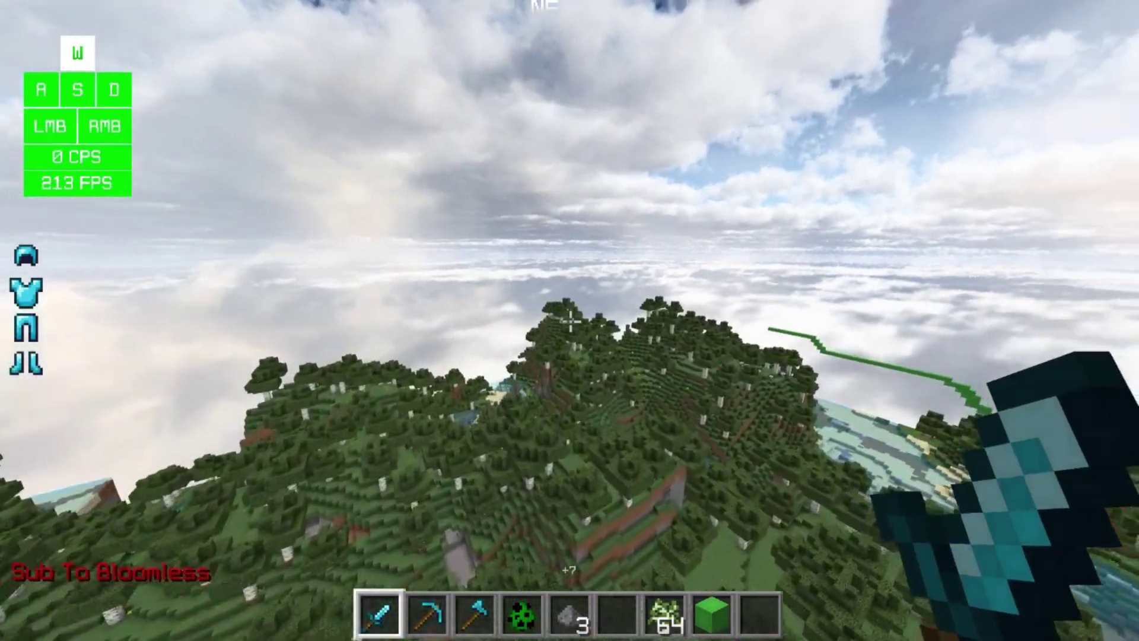
click(570, 321)
click(570, 320)
click(570, 321)
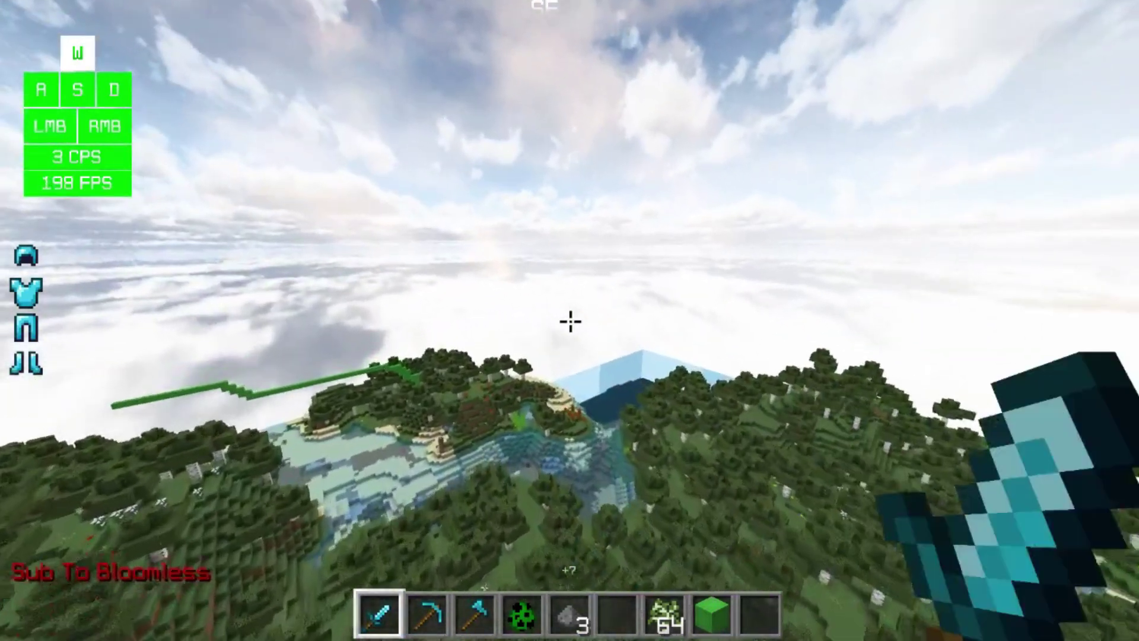
Switch to Lime Wool and place six blocks to extend the bridge.
key(8)
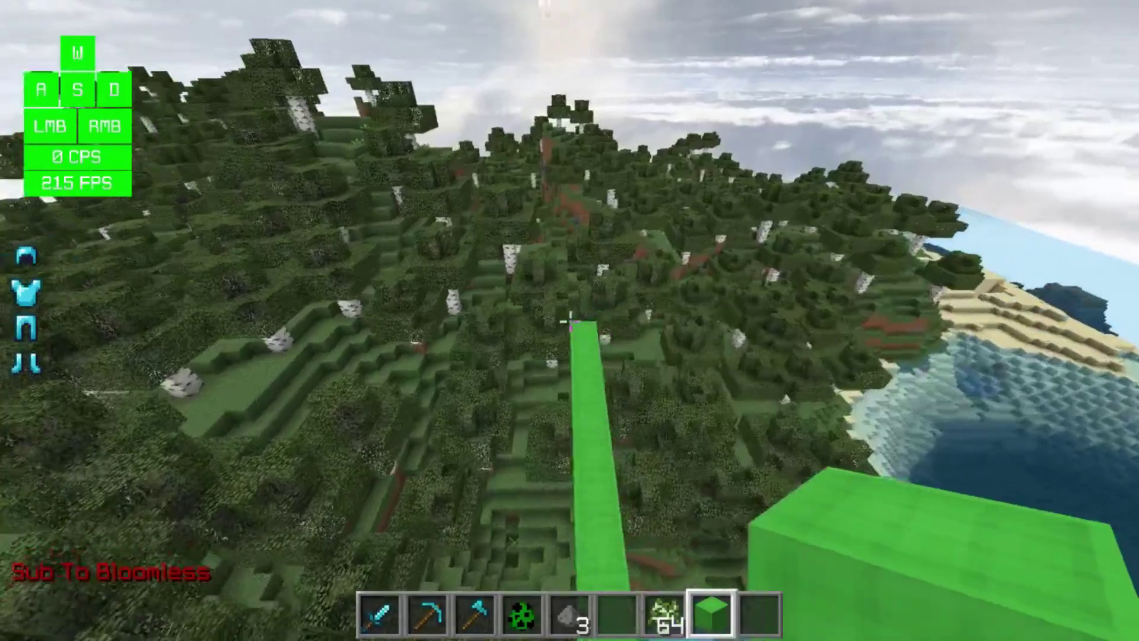
key(F5)
key(F5)
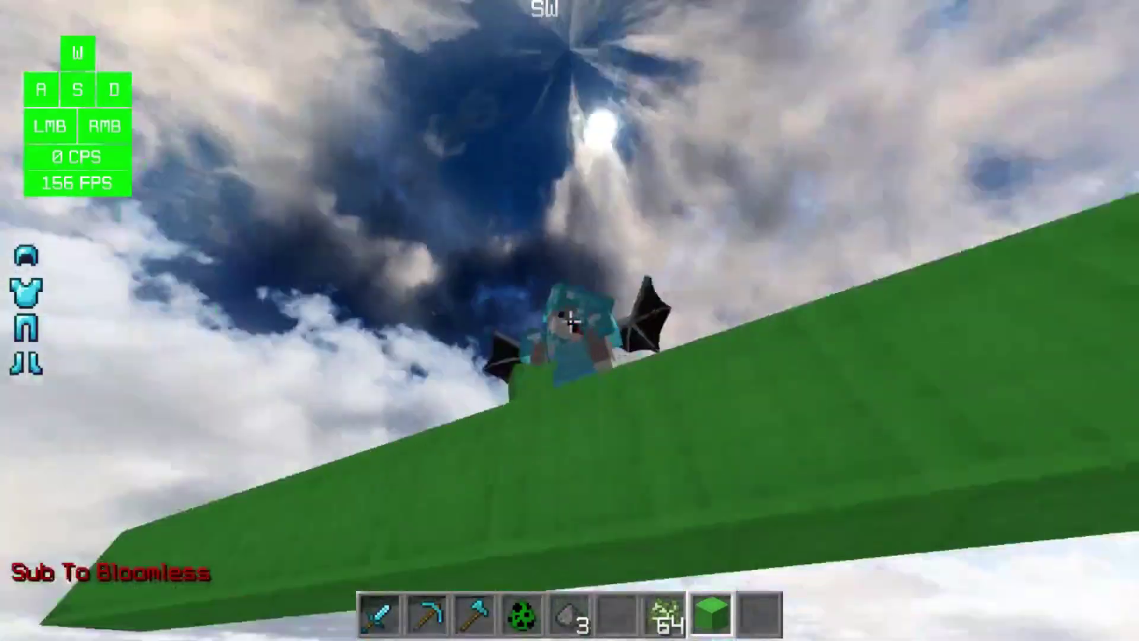
key(F5)
right_click(569, 320)
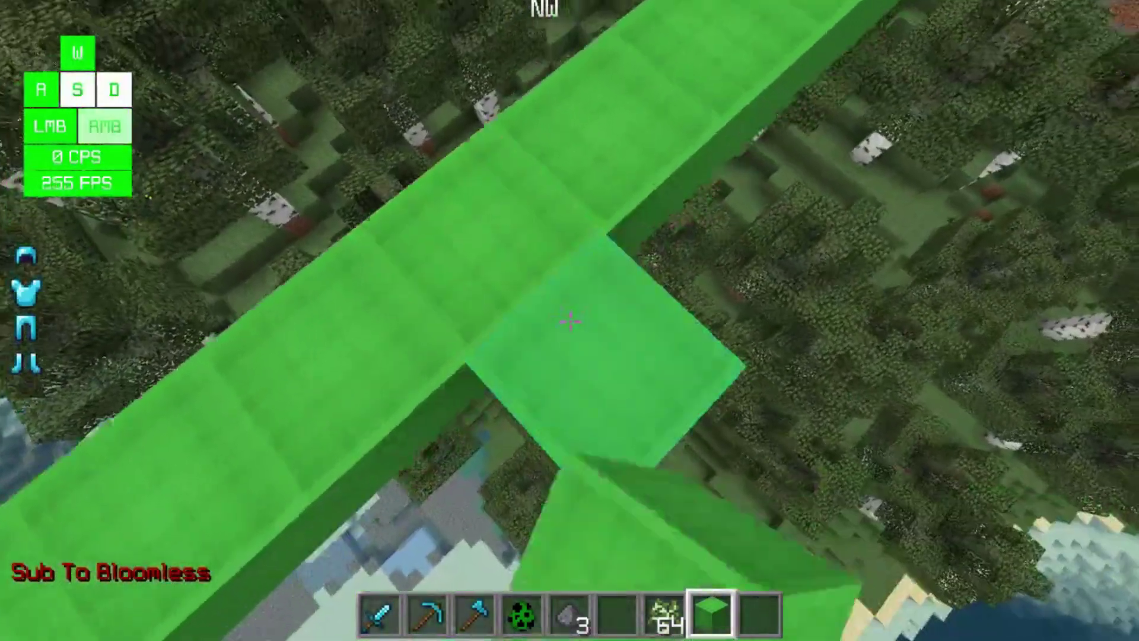
right_click(570, 321)
right_click(570, 321)
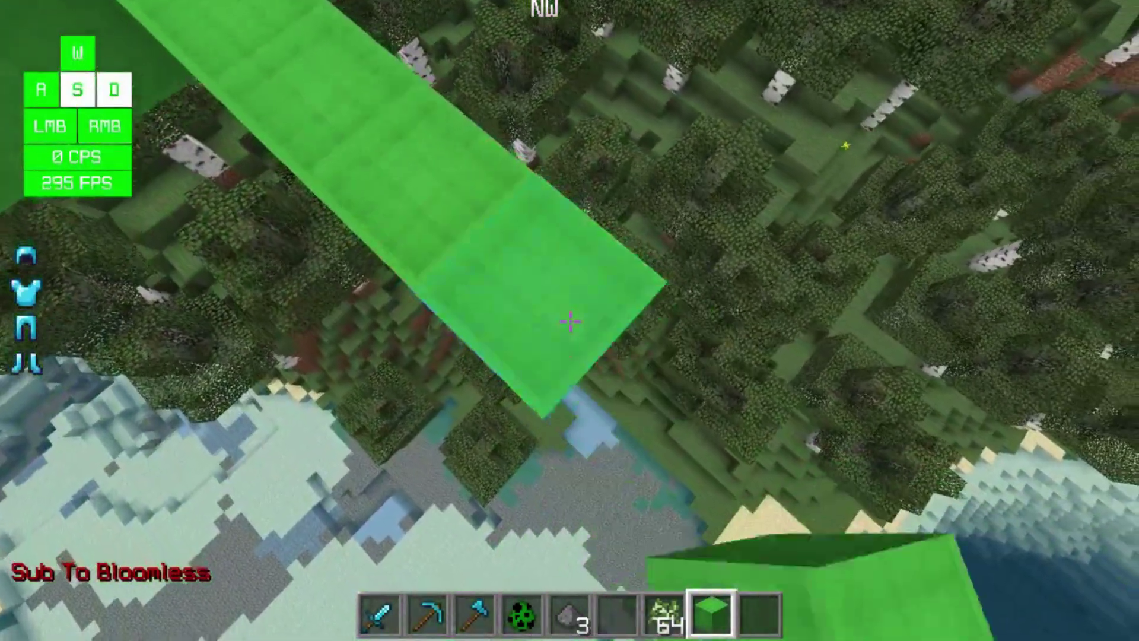
right_click(570, 321)
right_click(570, 321)
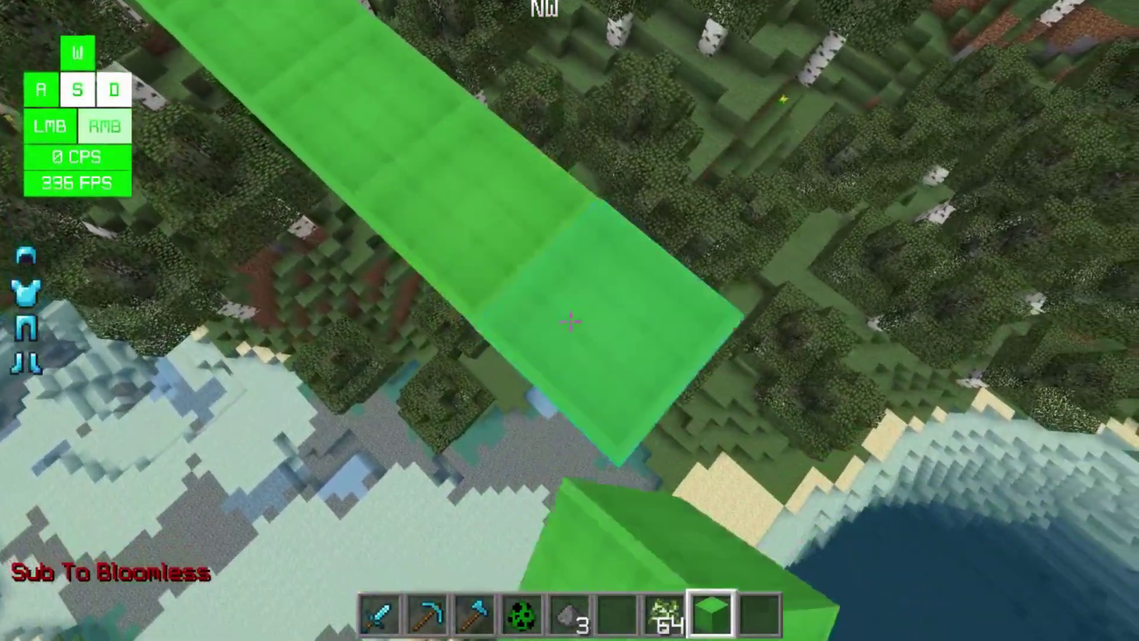
right_click(569, 321)
Switch back to the diamond sword, move along the bridge and pause the game.
key(1)
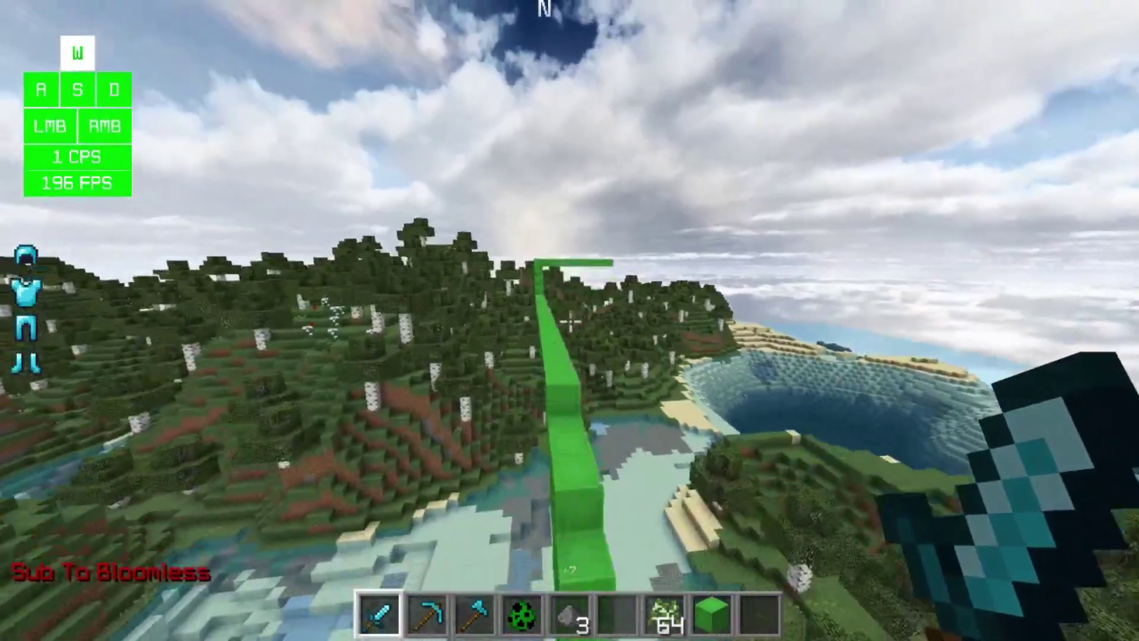
key(a)
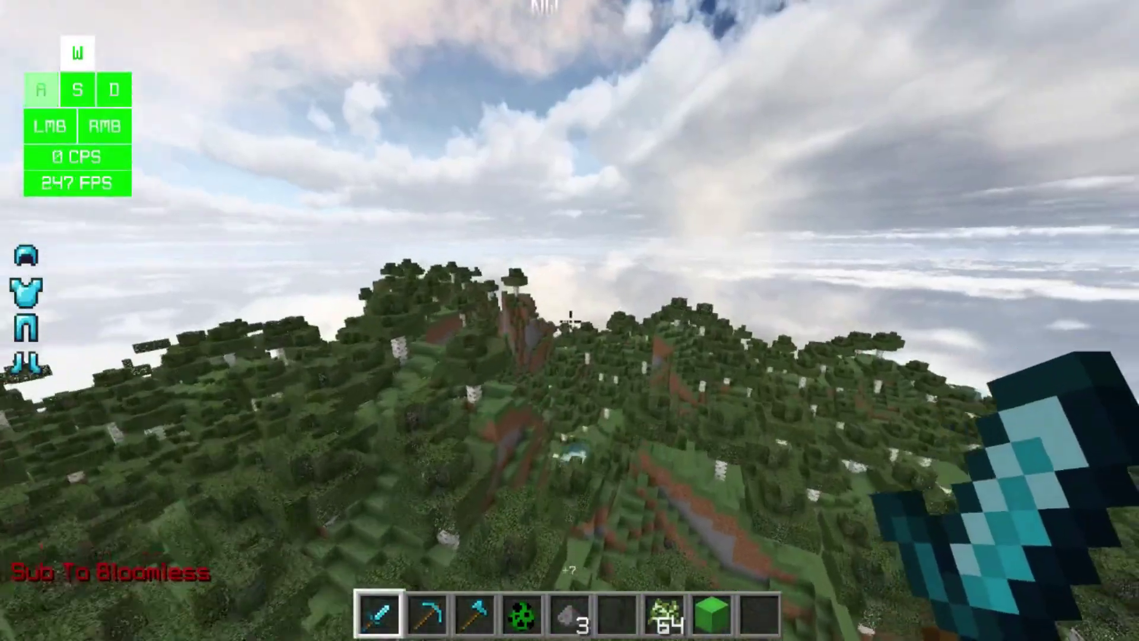
key(a)
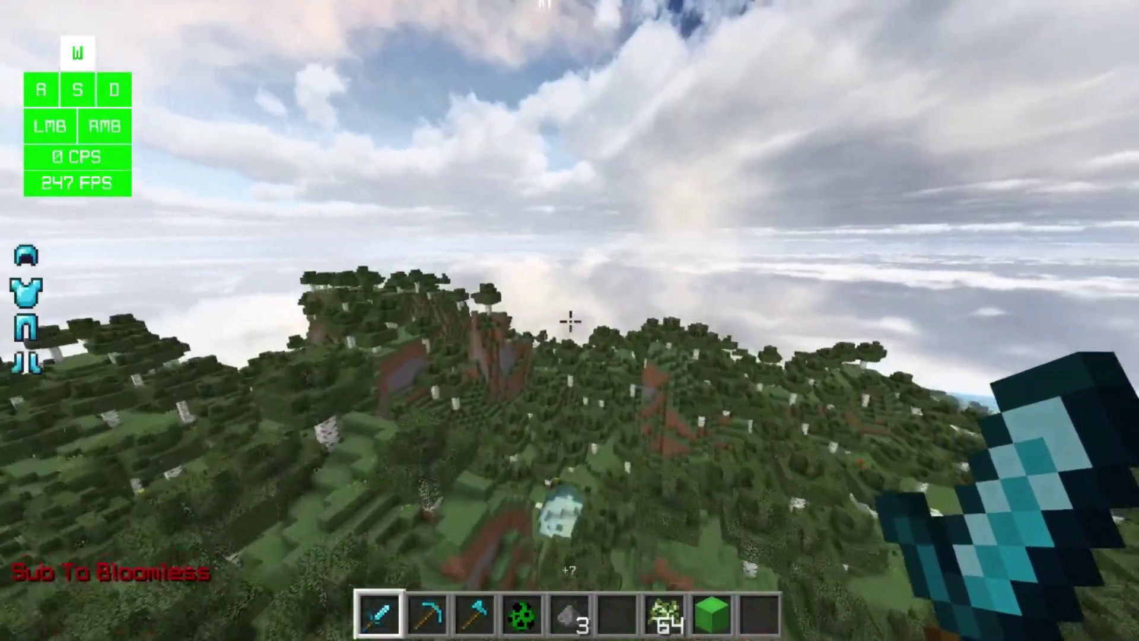
key(Escape)
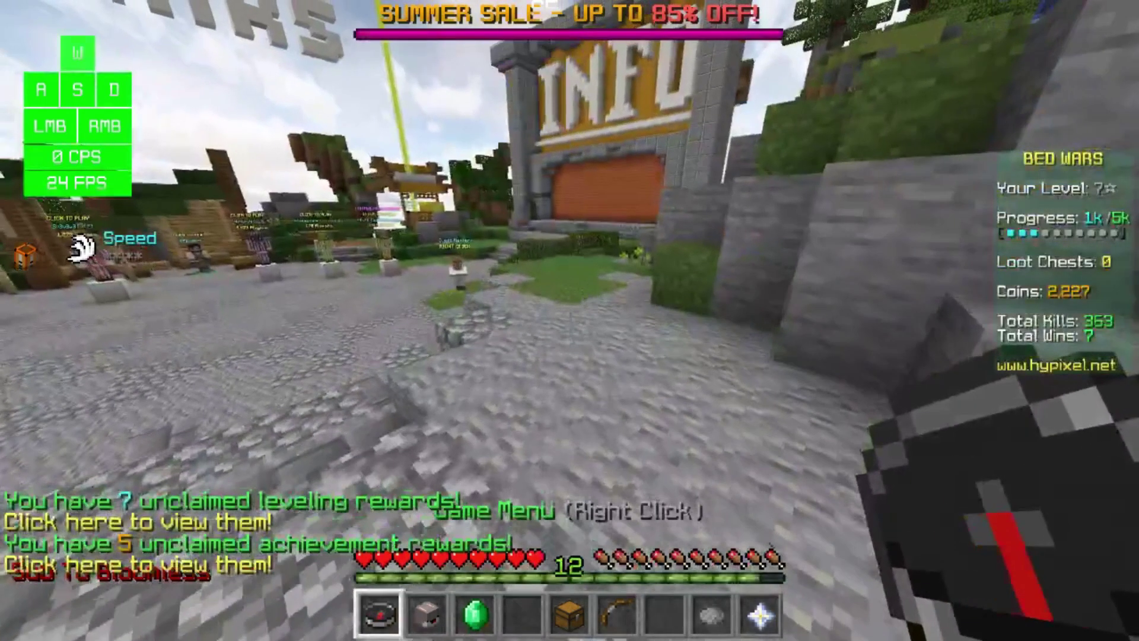
Walk out the doorway in third-person view, briefly hiding the HUD, then return to first person.
key(F5)
key(F5)
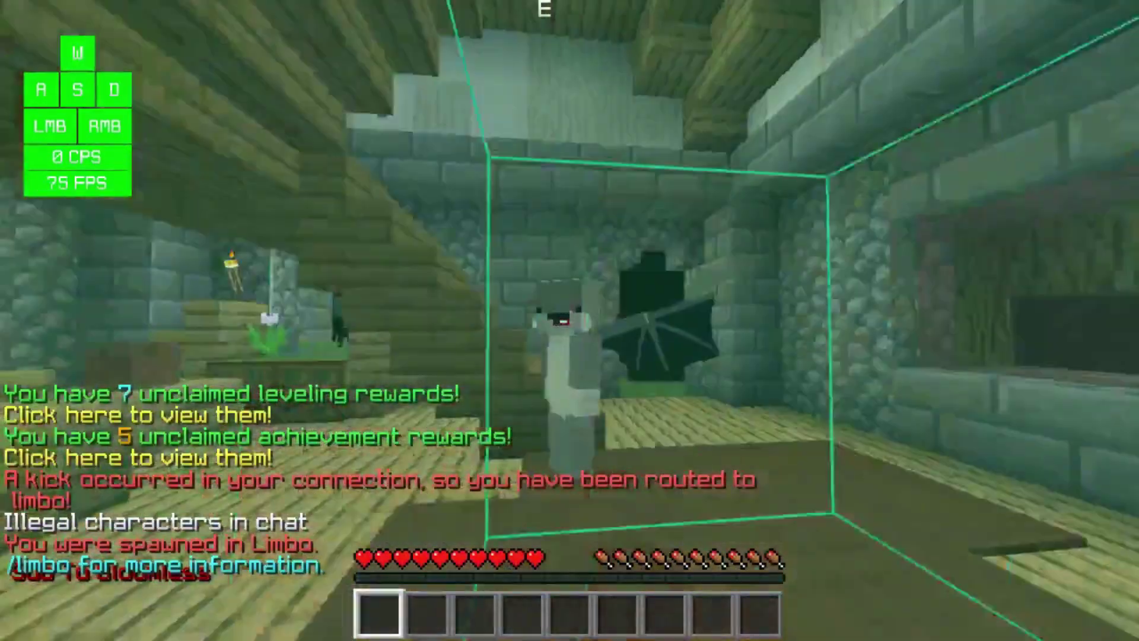
key(w)
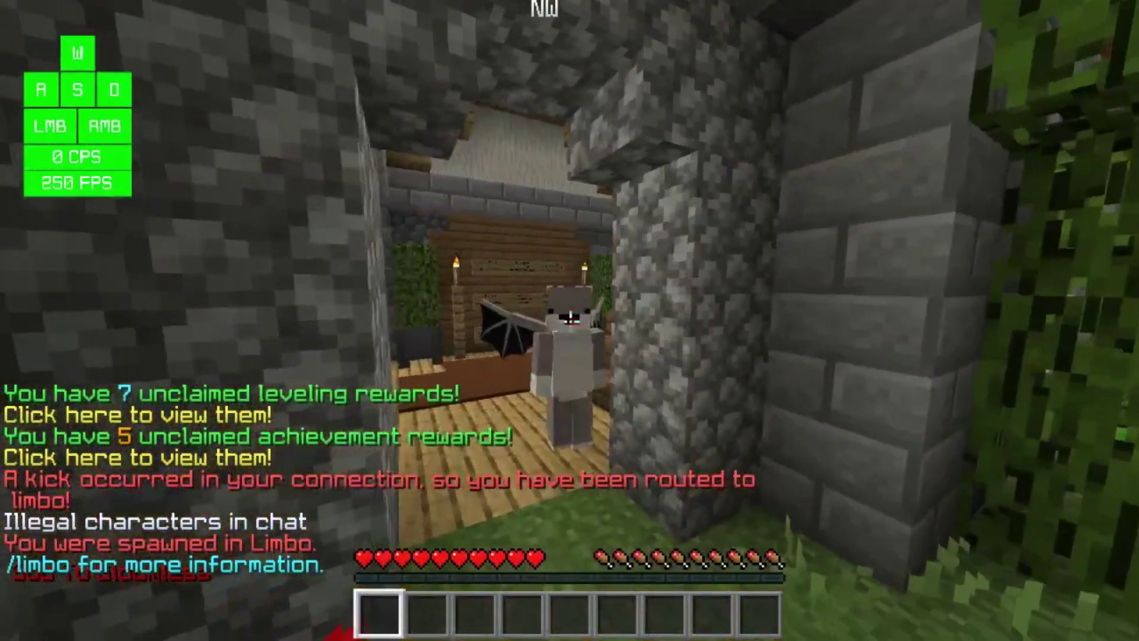
key(F1)
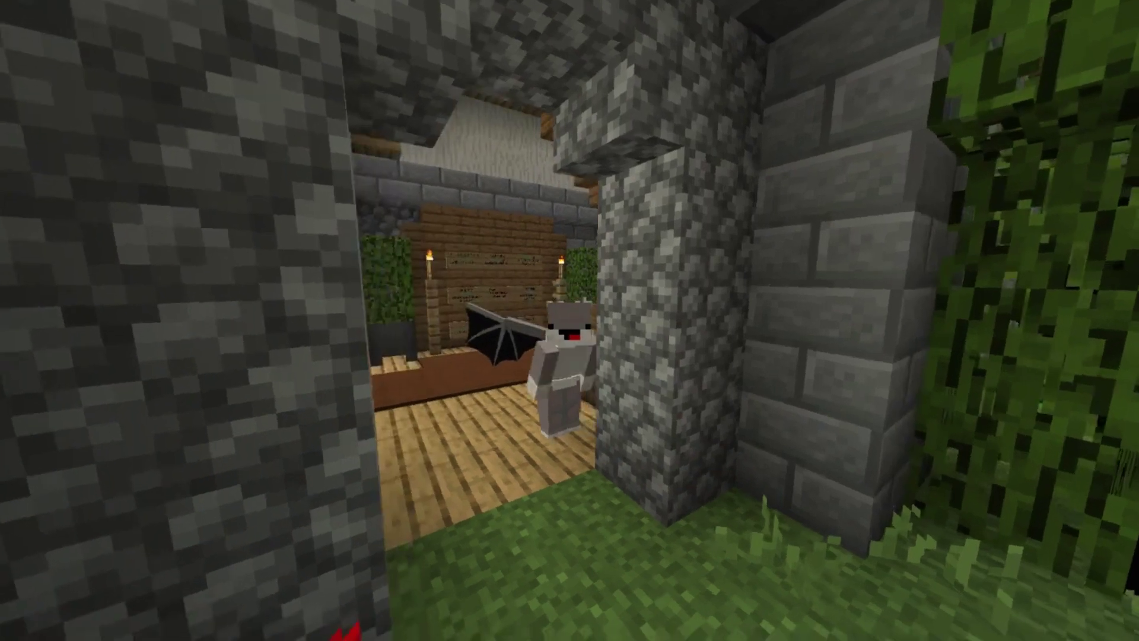
key(F1)
key(F5)
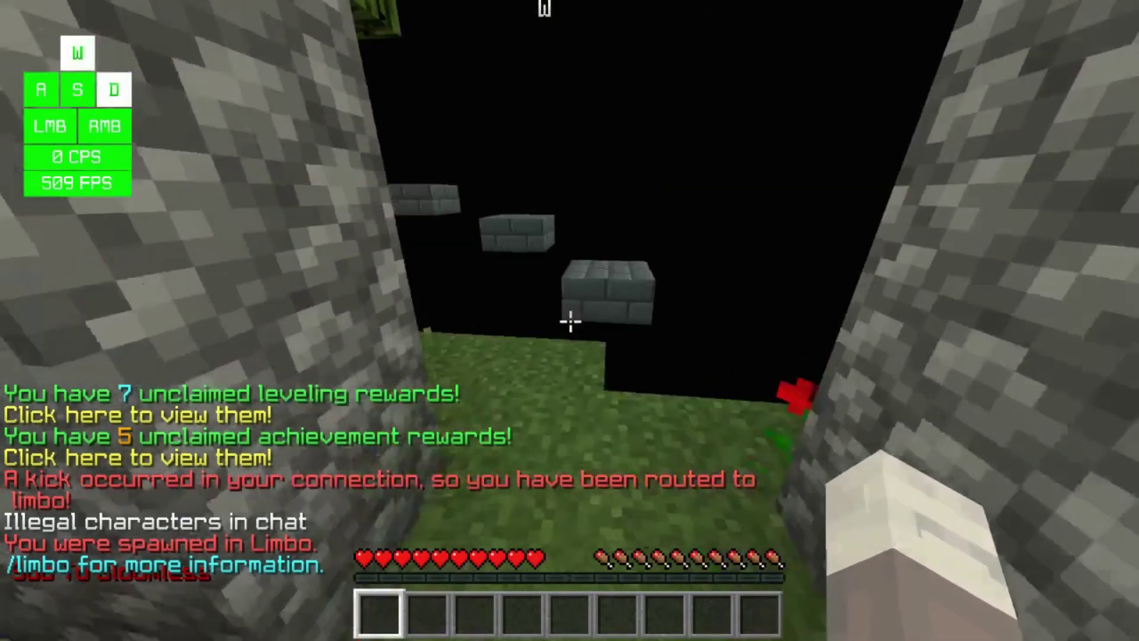
Walk the floating stone path and show the debug readout confirming OptiFine HD U I3.
key(w)
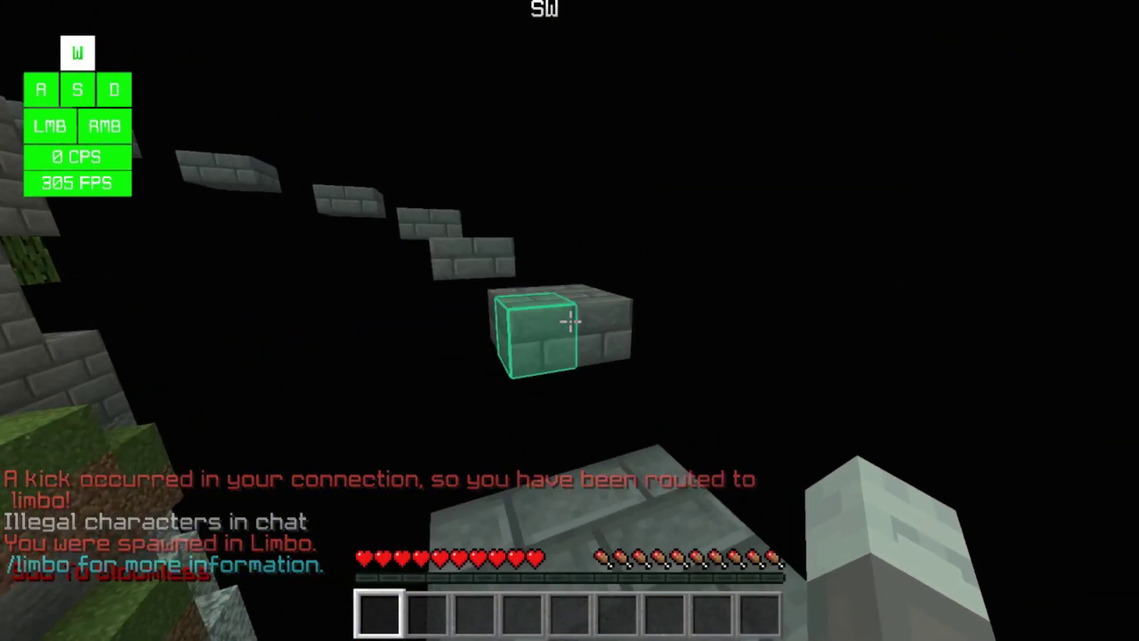
key(w)
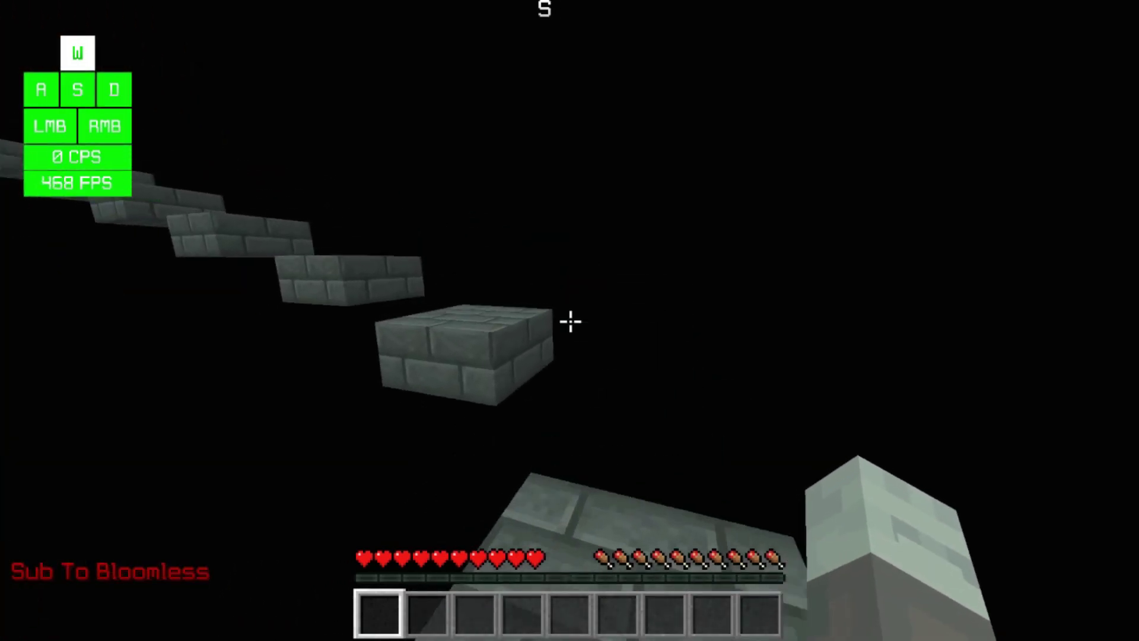
key(w)
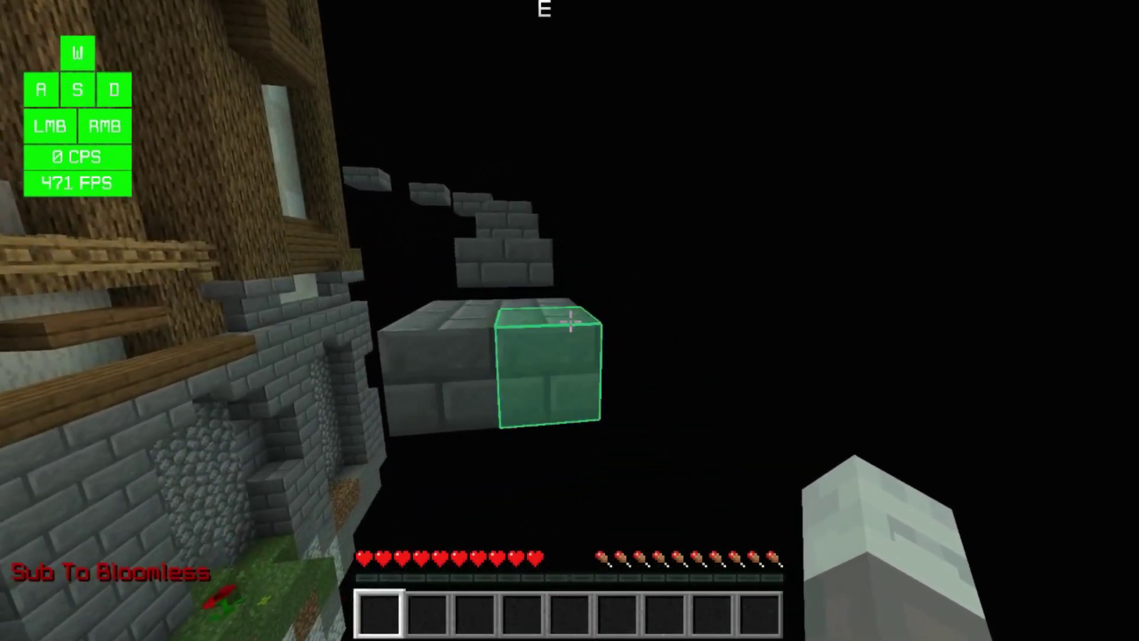
key(F3)
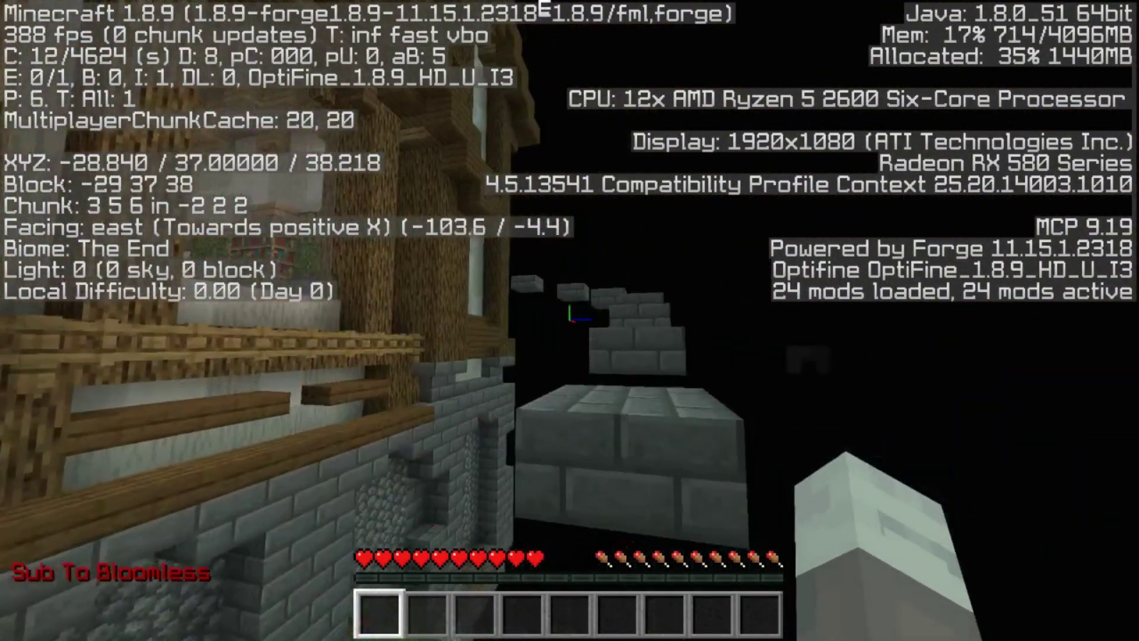
Pause and resume, then hide the debug readout so the overlay shows about 599 FPS.
key(Escape)
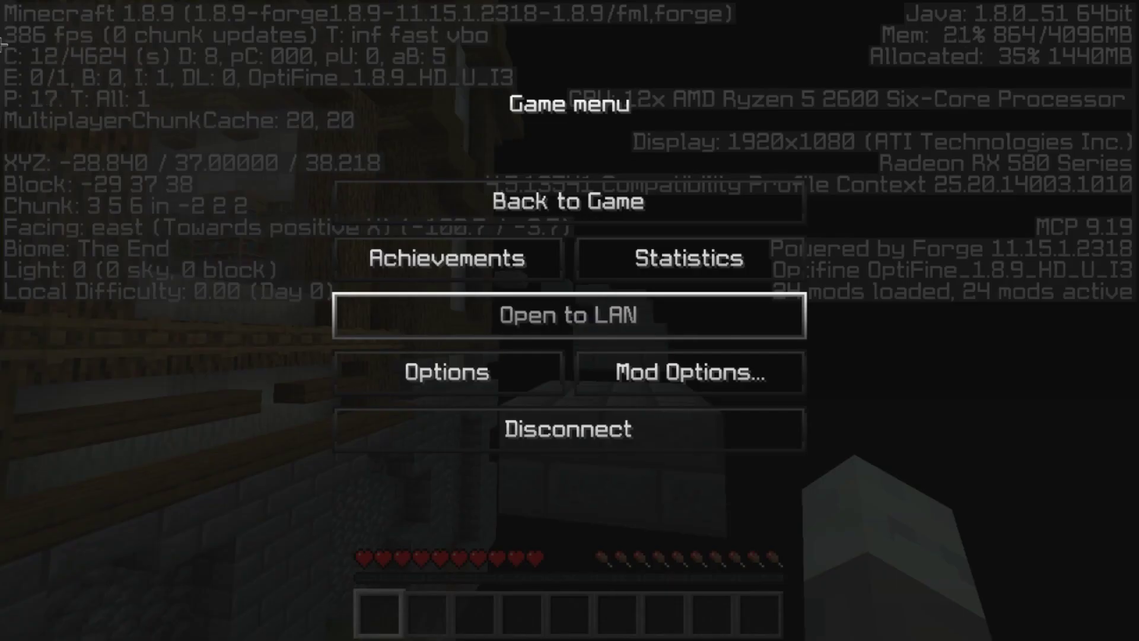
key(Escape)
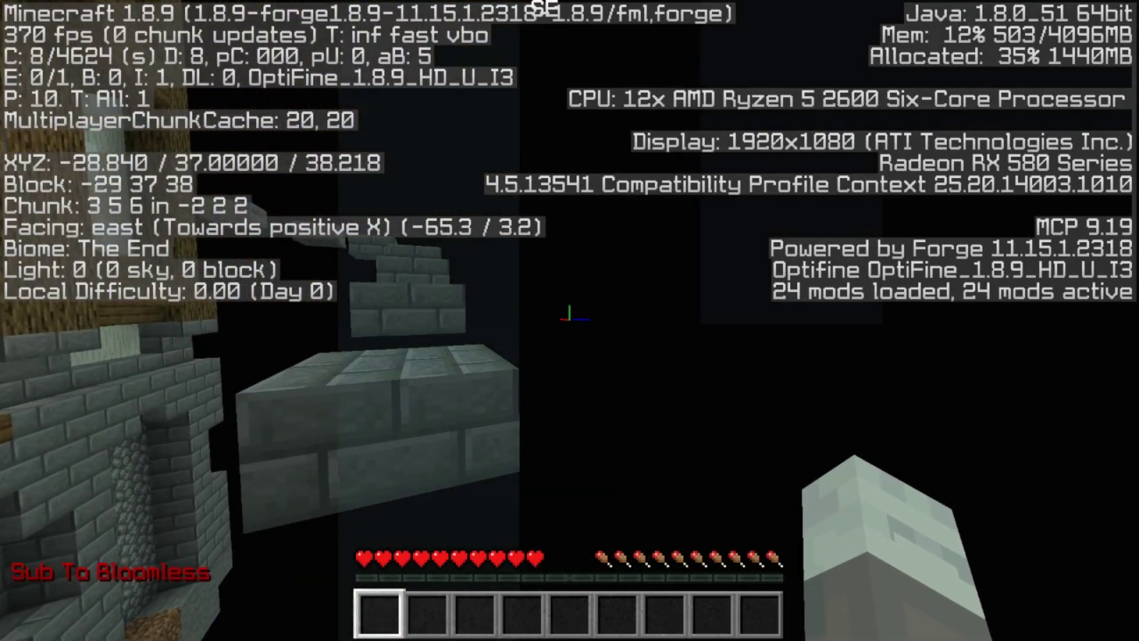
key(F3)
key(w)
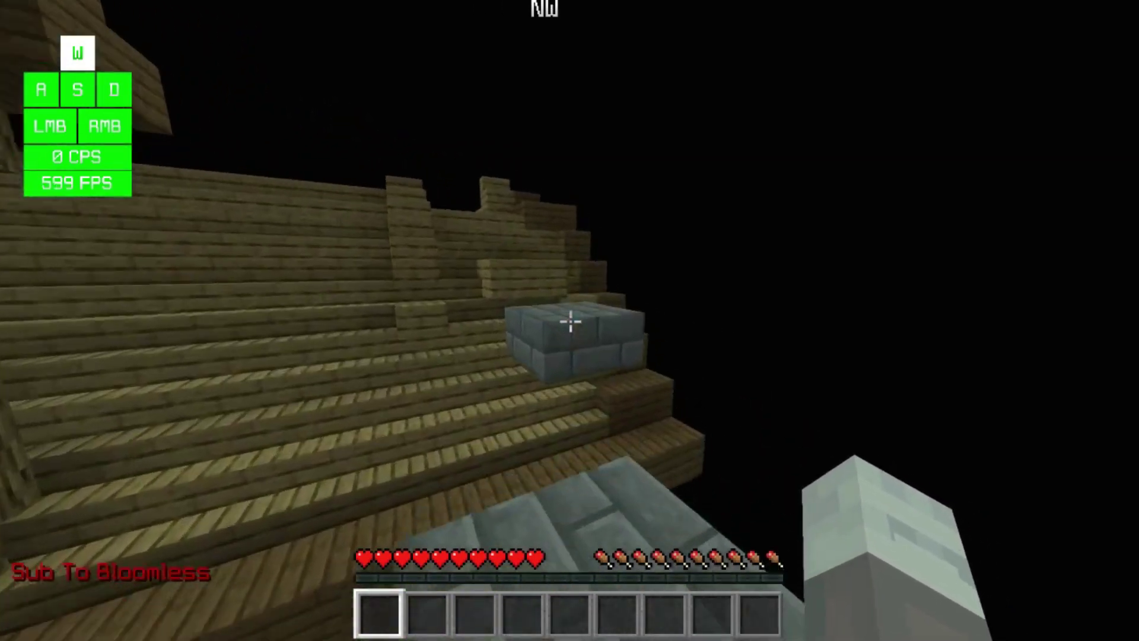
Move across the wooden rooftop while clicking to test the CPS counter.
key(d)
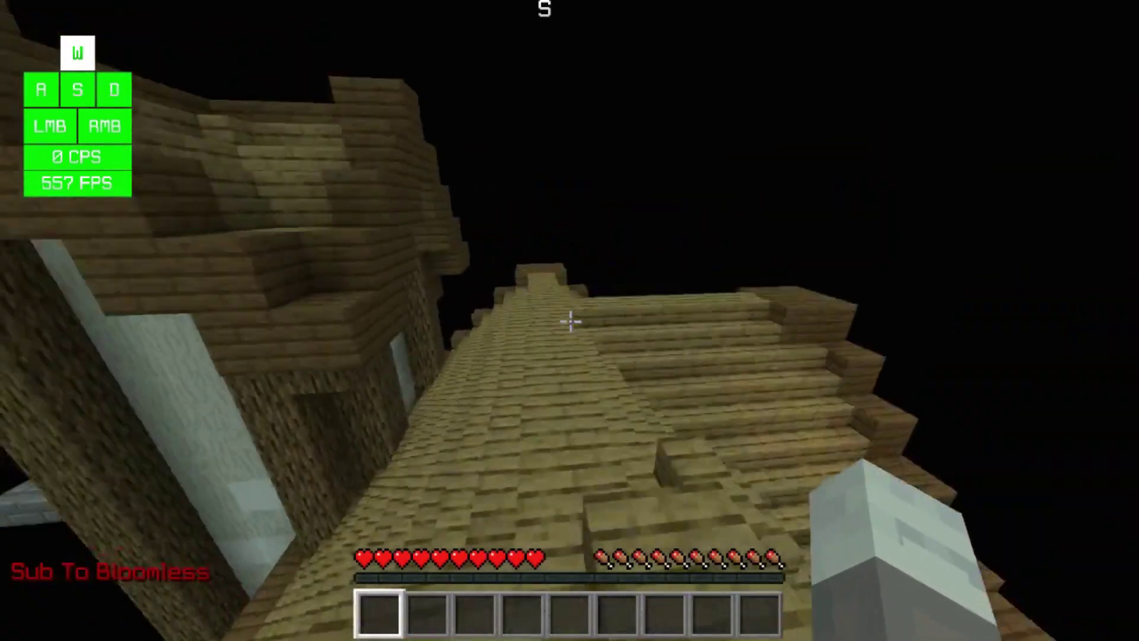
click(570, 321)
click(570, 322)
click(571, 321)
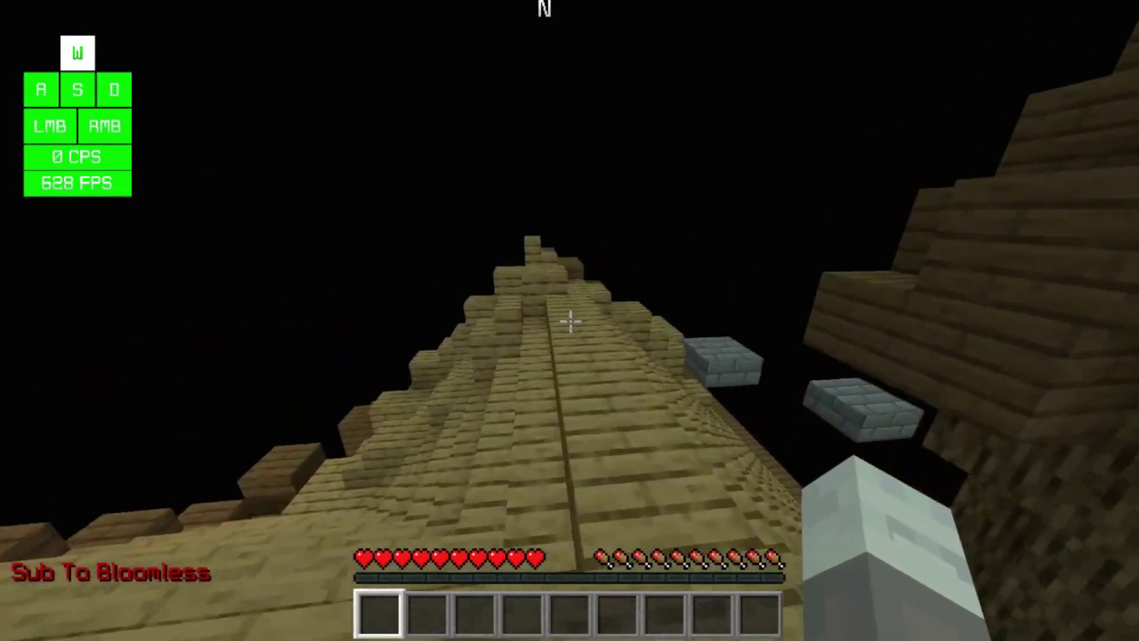
click(569, 322)
key(d)
click(570, 322)
key(a)
Pause and resume the game, then open chat for the /keys command.
key(Escape)
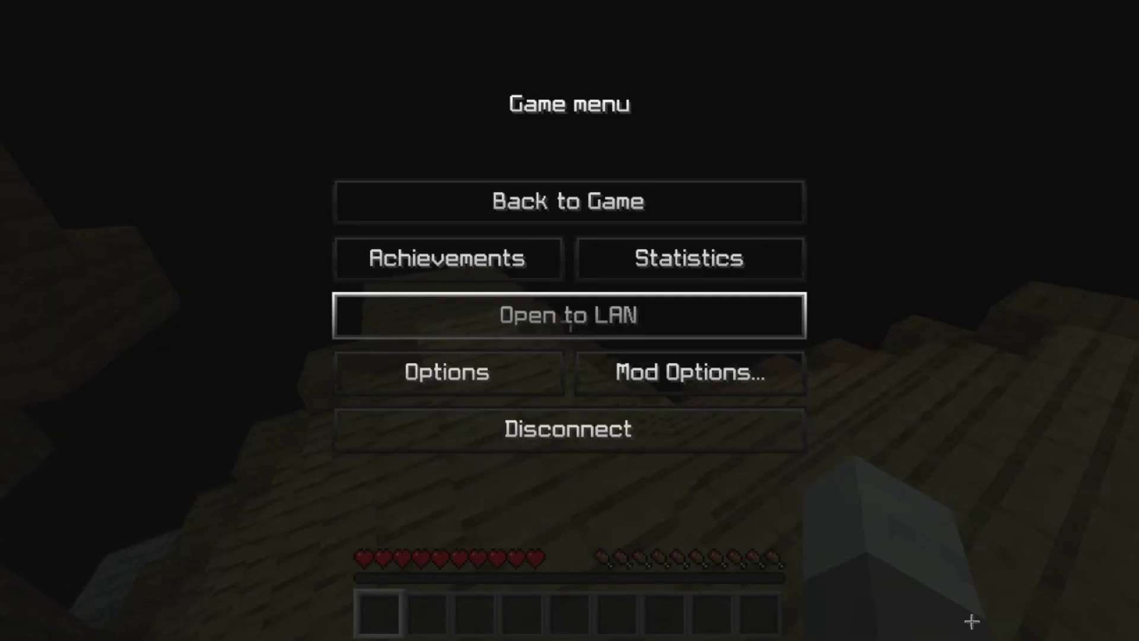
key(Escape)
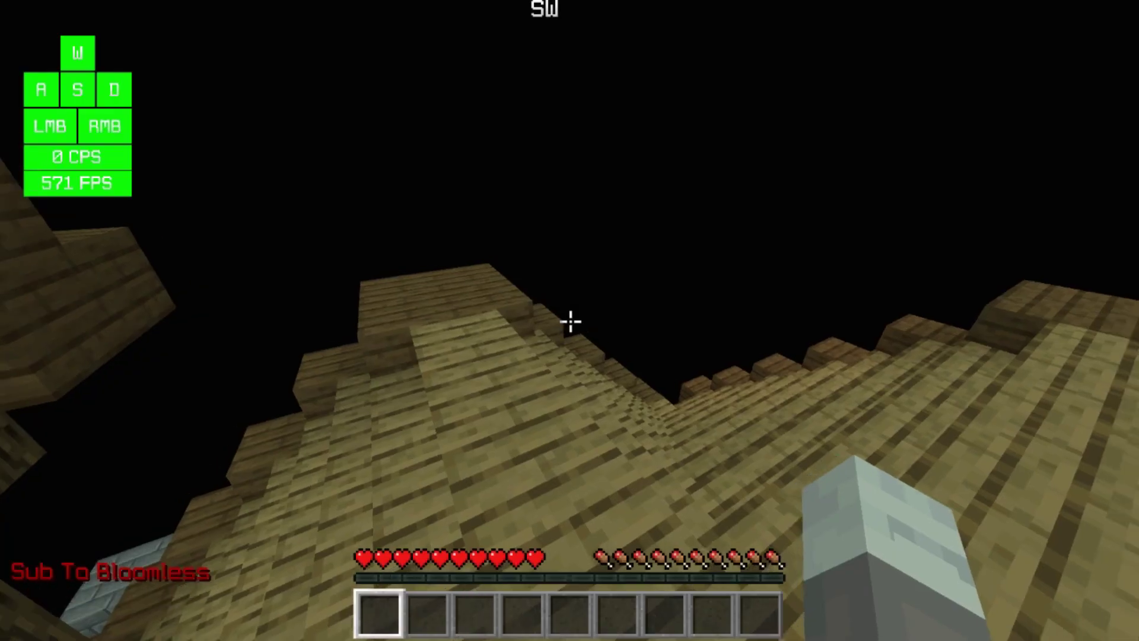
key(slash)
text(/keystroke)
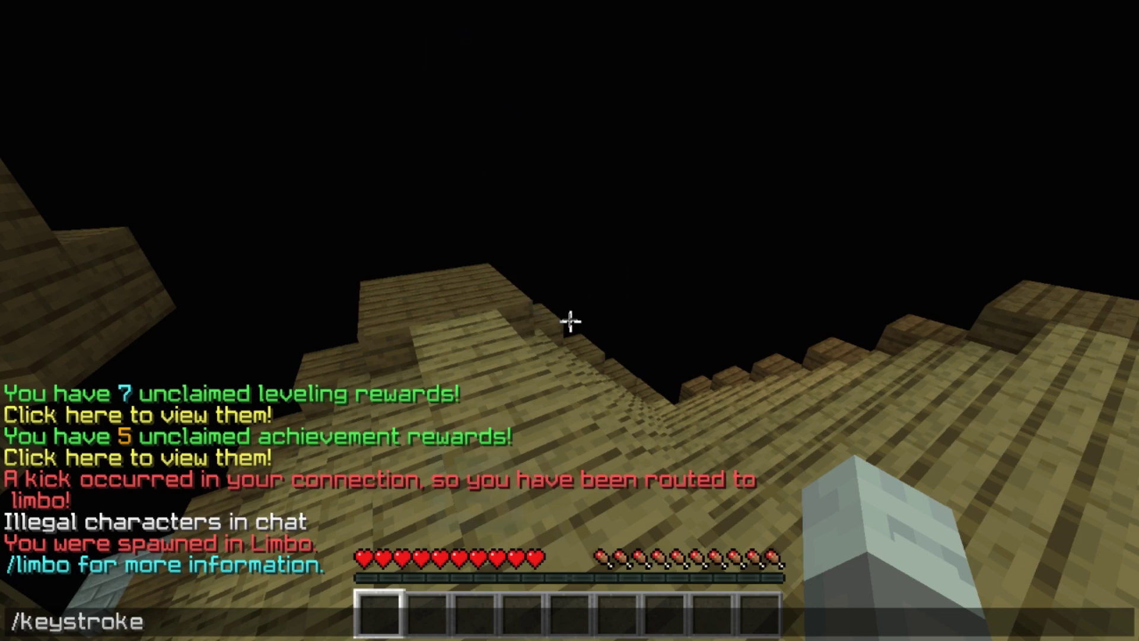
text(s)
Run /keystrokes and turn the CPS and FPS counters back on (0 CPS, 530 FPS).
key(Return)
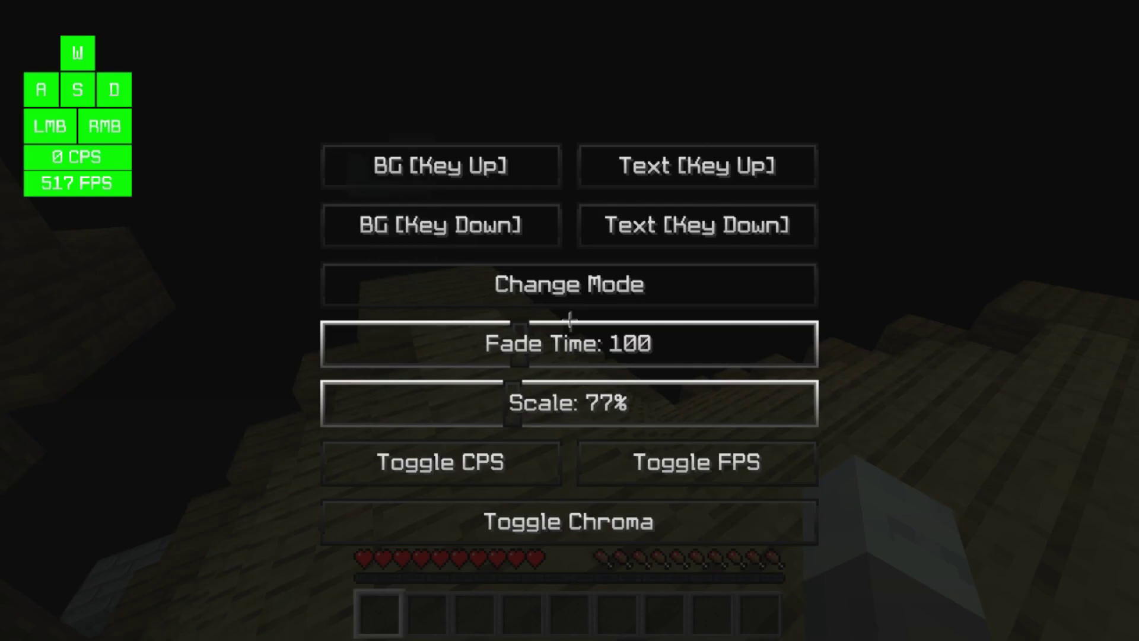
click(499, 169)
click(546, 285)
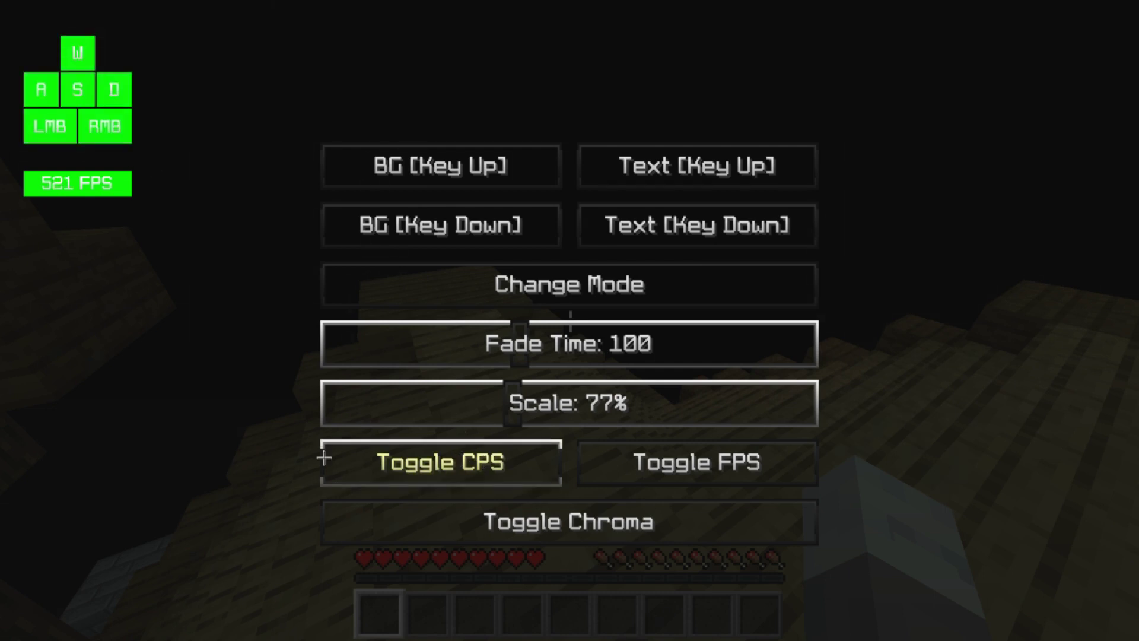
click(545, 470)
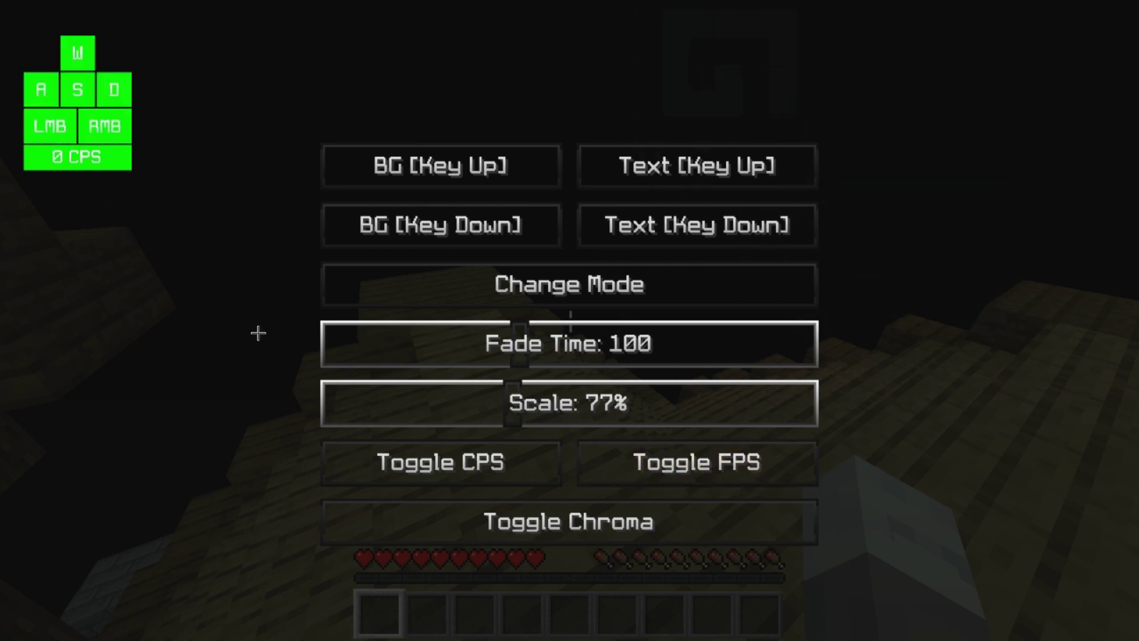
click(635, 462)
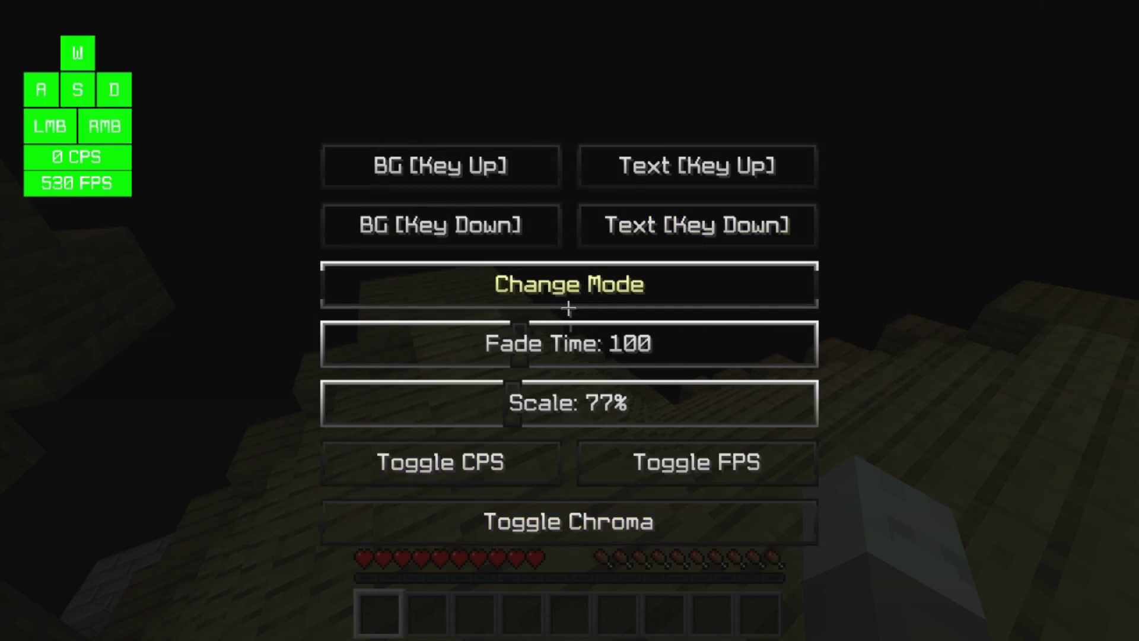
Close the Keystrokes settings, returning to the Limbo roof at about 598 FPS.
key(Escape)
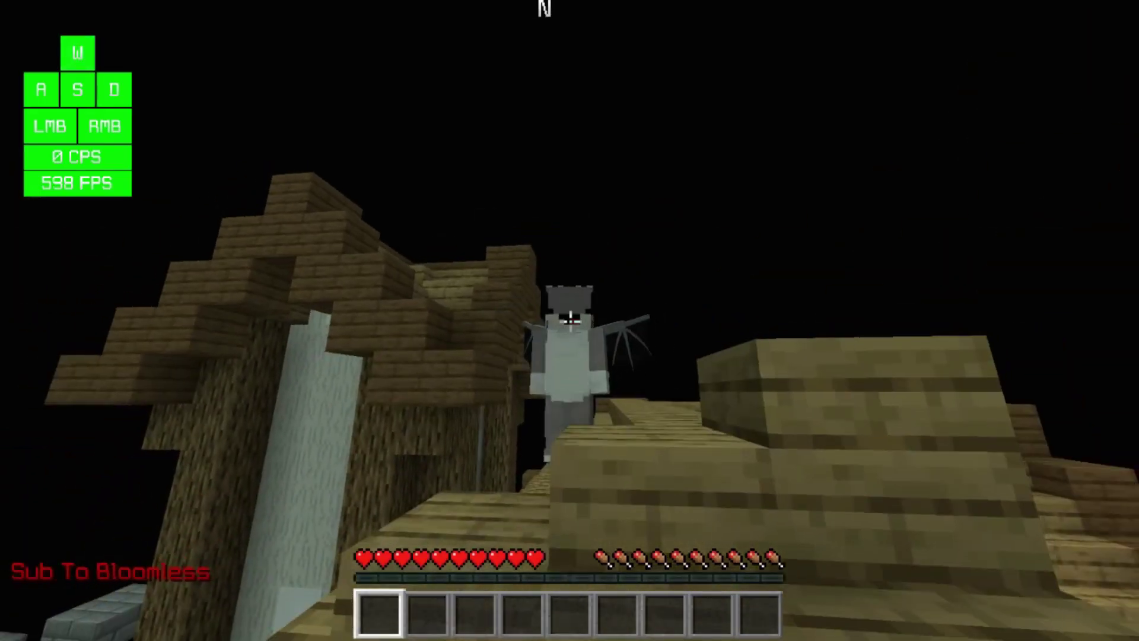